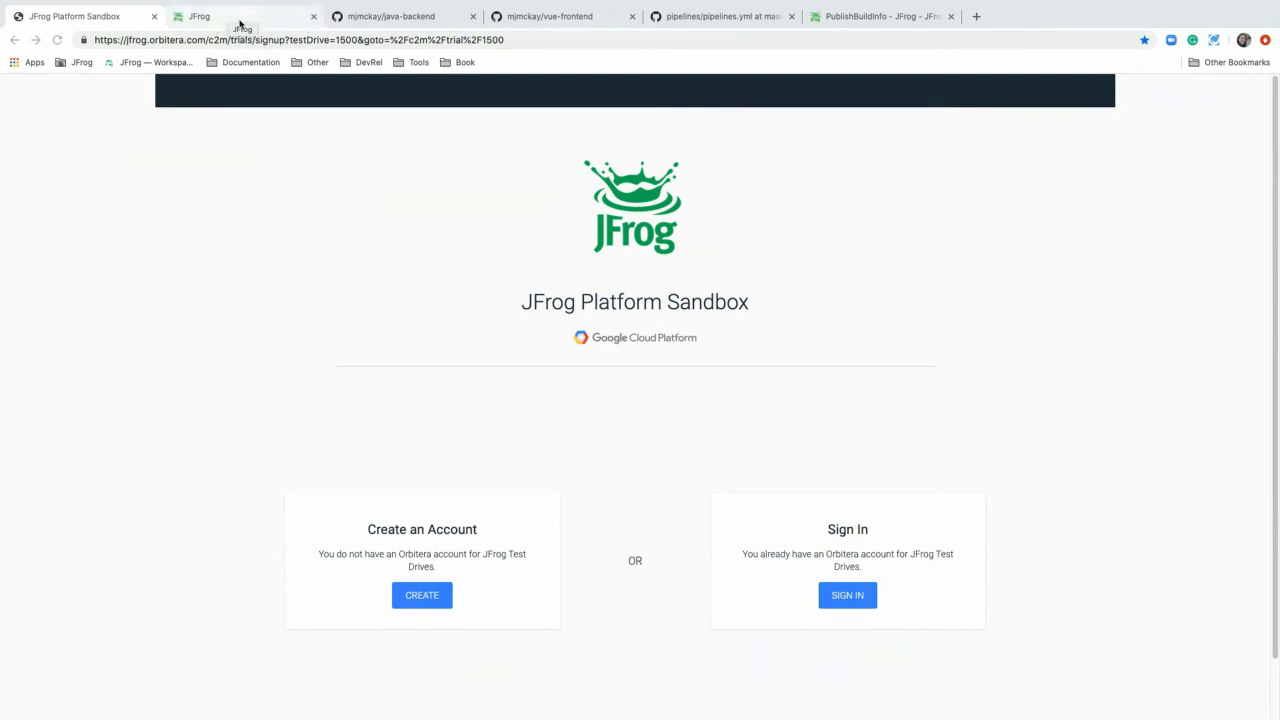
# - Bring up the JFrog Platform pipelines list and look through the files of the java-backend repository on GitHub
pyautogui.click(239, 20)
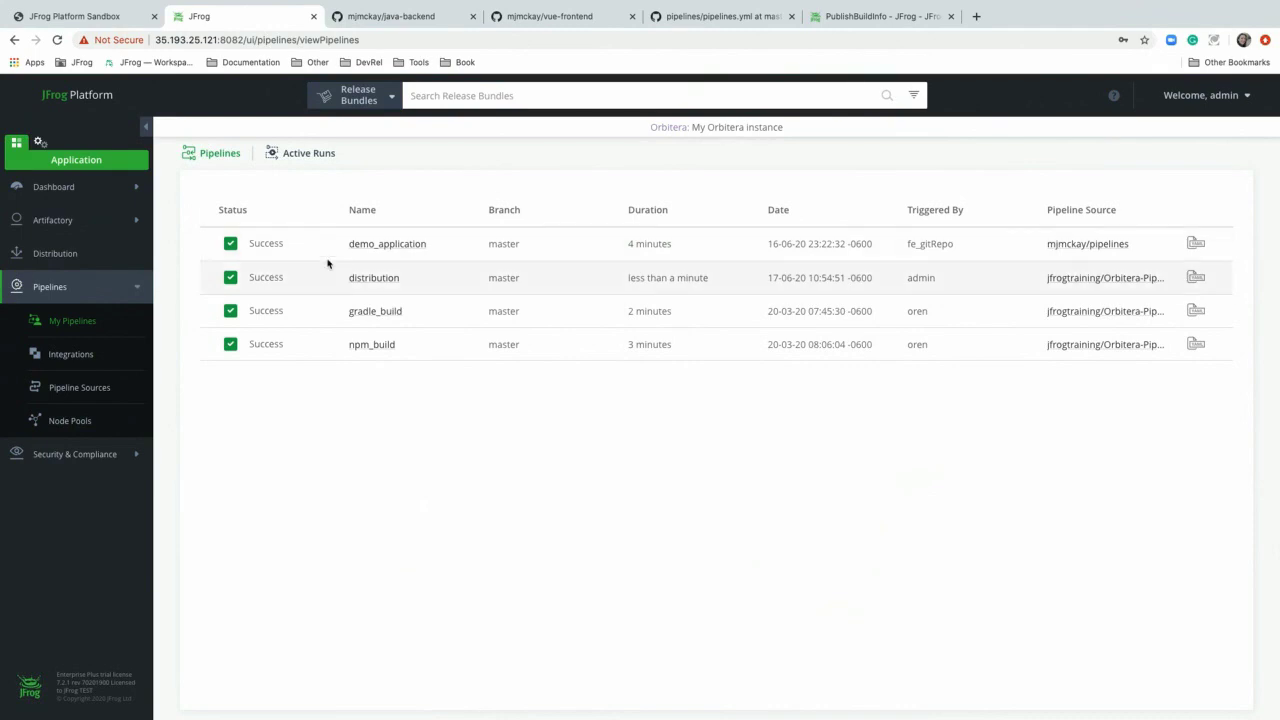
pyautogui.click(376, 18)
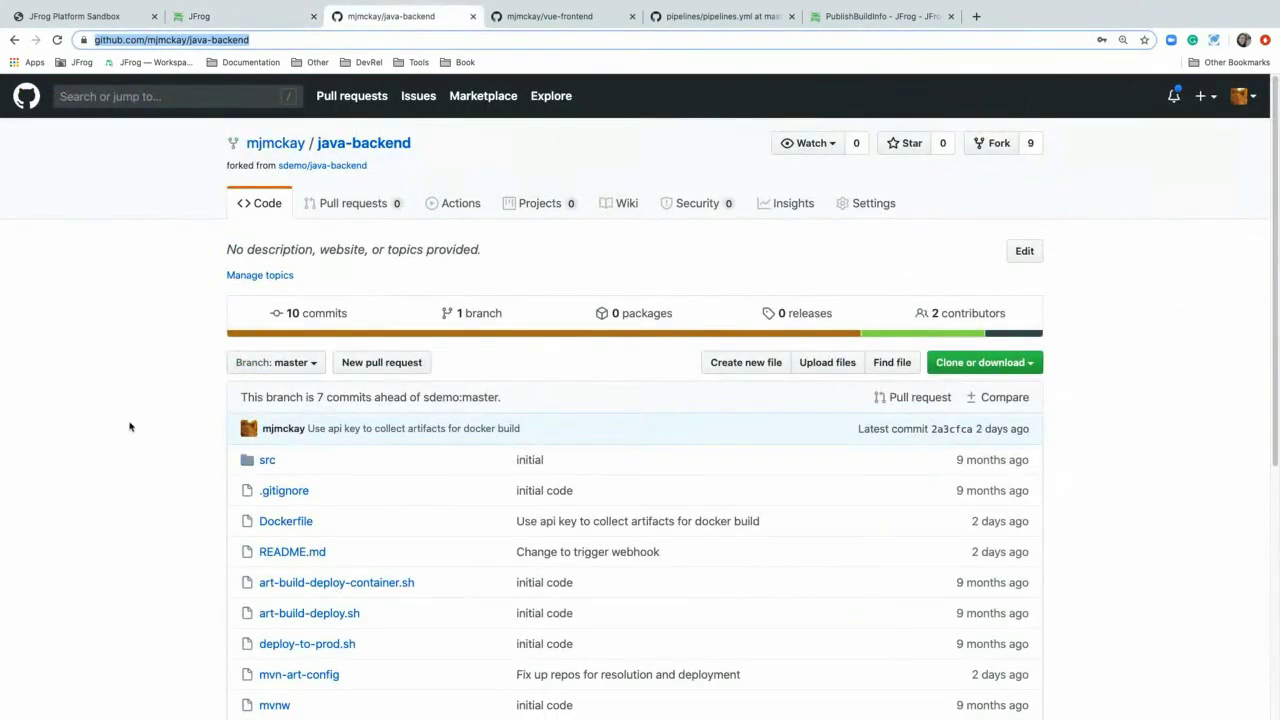
pyautogui.scroll(-8, 143, 427)
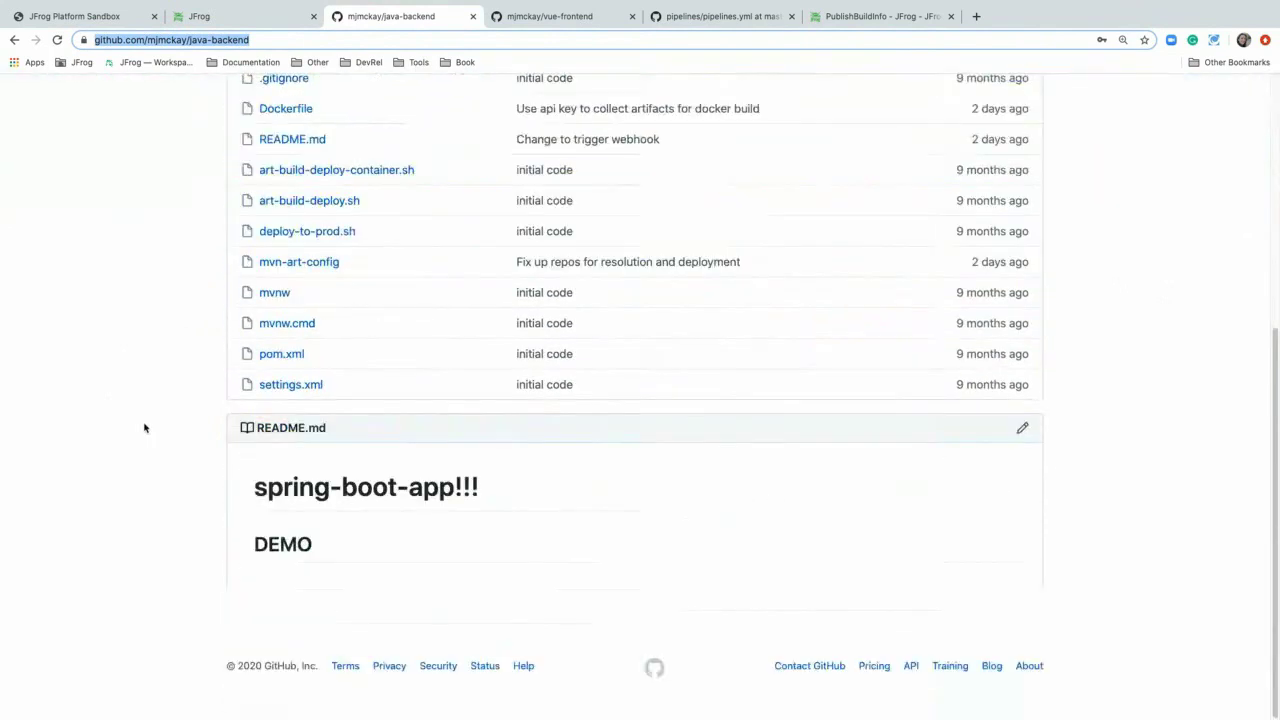
pyautogui.scroll(8, 143, 427)
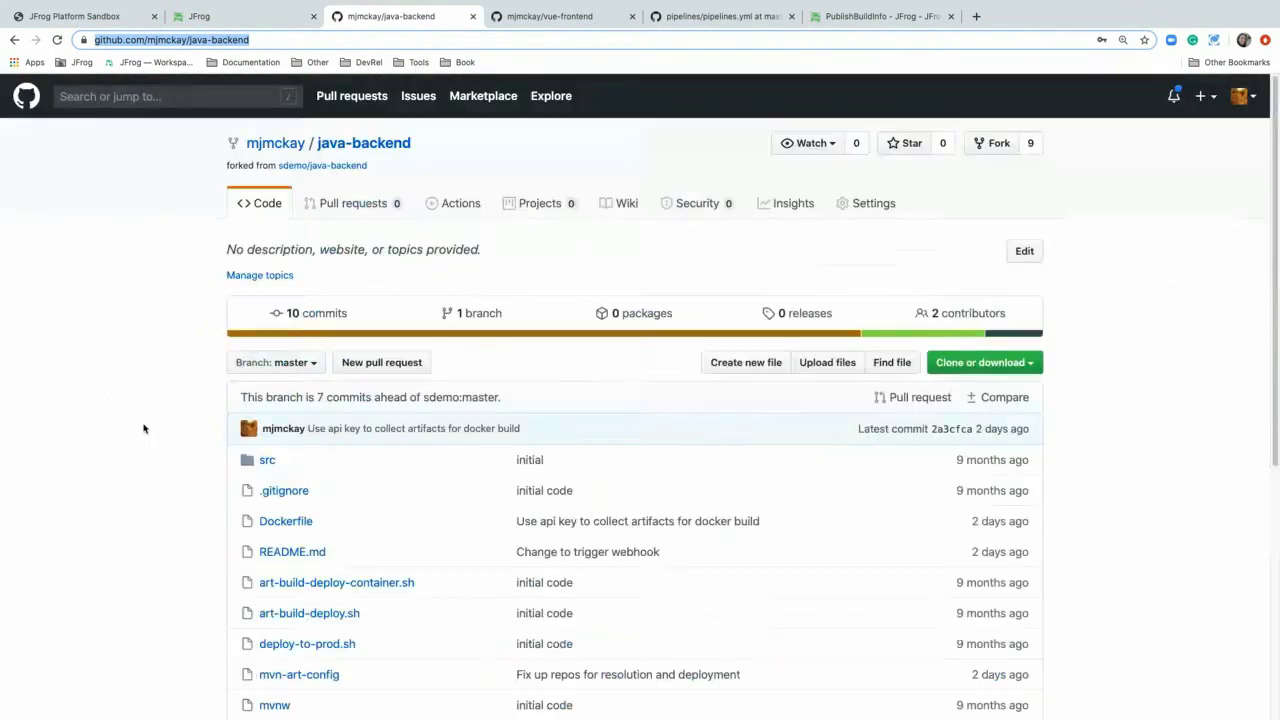
# - Look through the files of the vue-frontend repository on GitHub
pyautogui.click(545, 16)
pyautogui.scroll(-4, 436, 376)
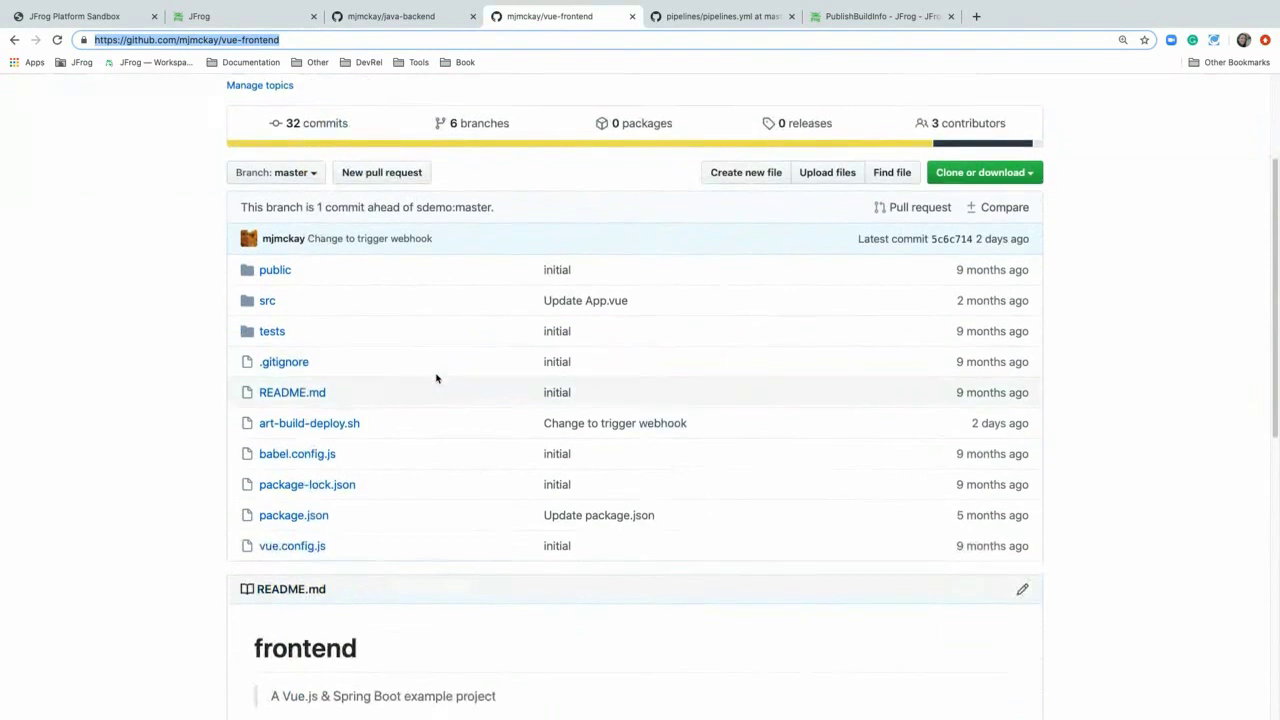
pyautogui.scroll(4, 436, 376)
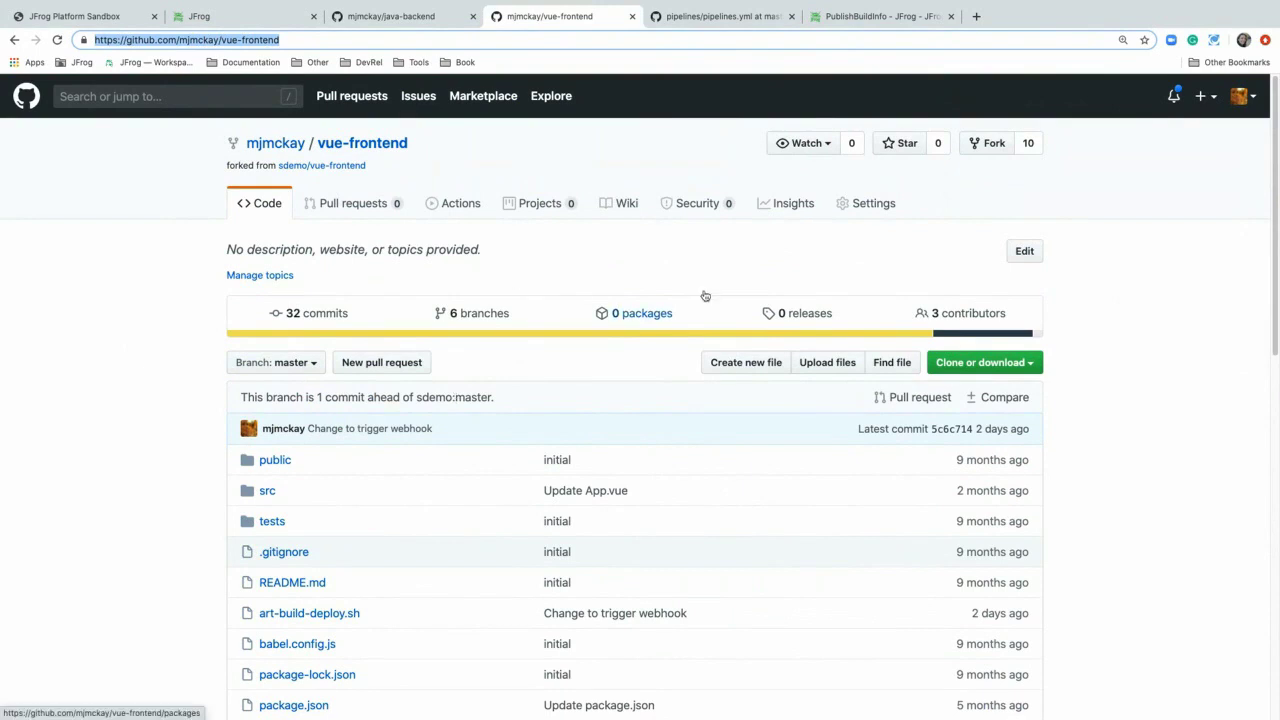
# - Examine pipelines.yml on GitHub, covering its GitRepo and BuildInfo resources and the steps of the demo_application pipeline
pyautogui.click(702, 20)
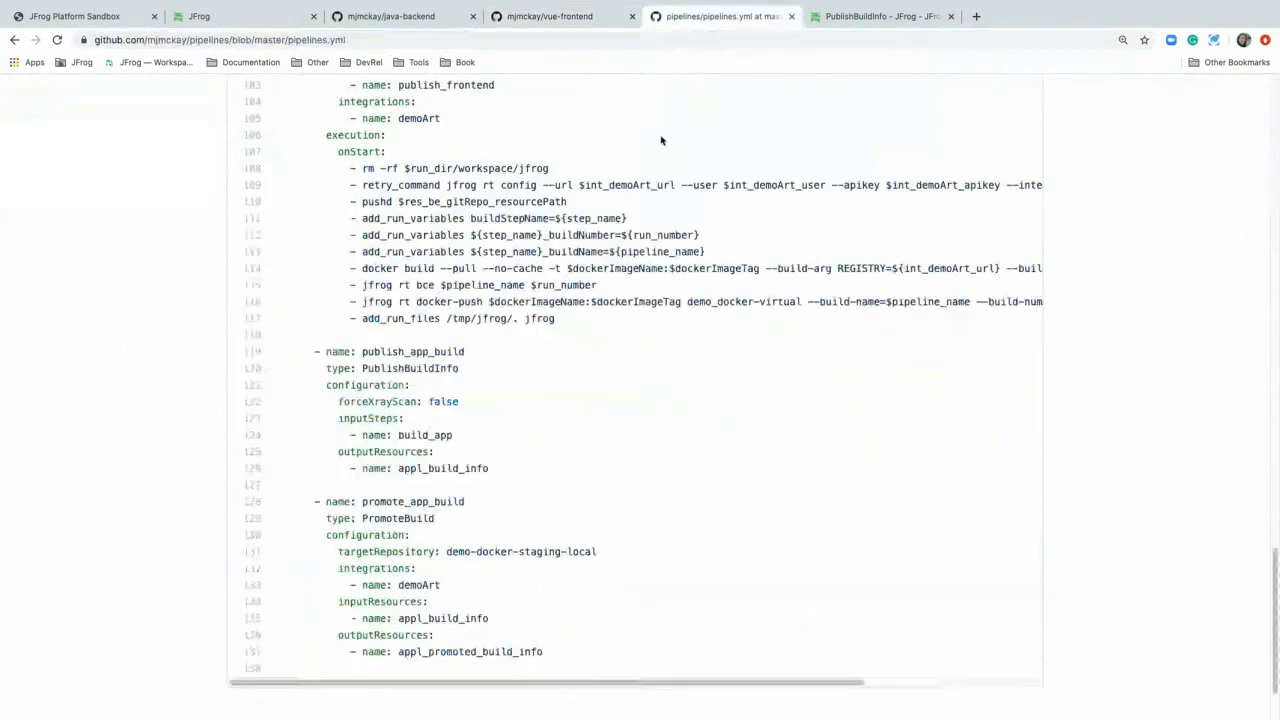
pyautogui.scroll(10, 540, 218)
pyautogui.scroll(6, 539, 224)
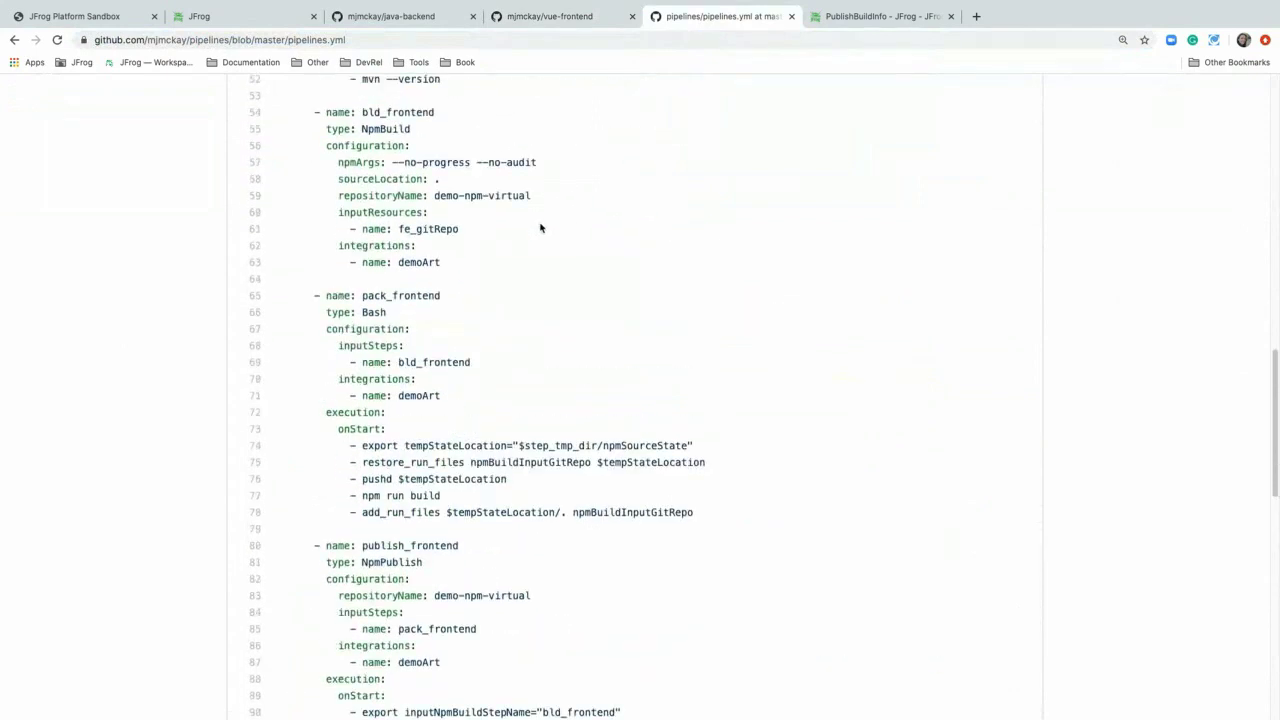
pyautogui.scroll(8, 535, 230)
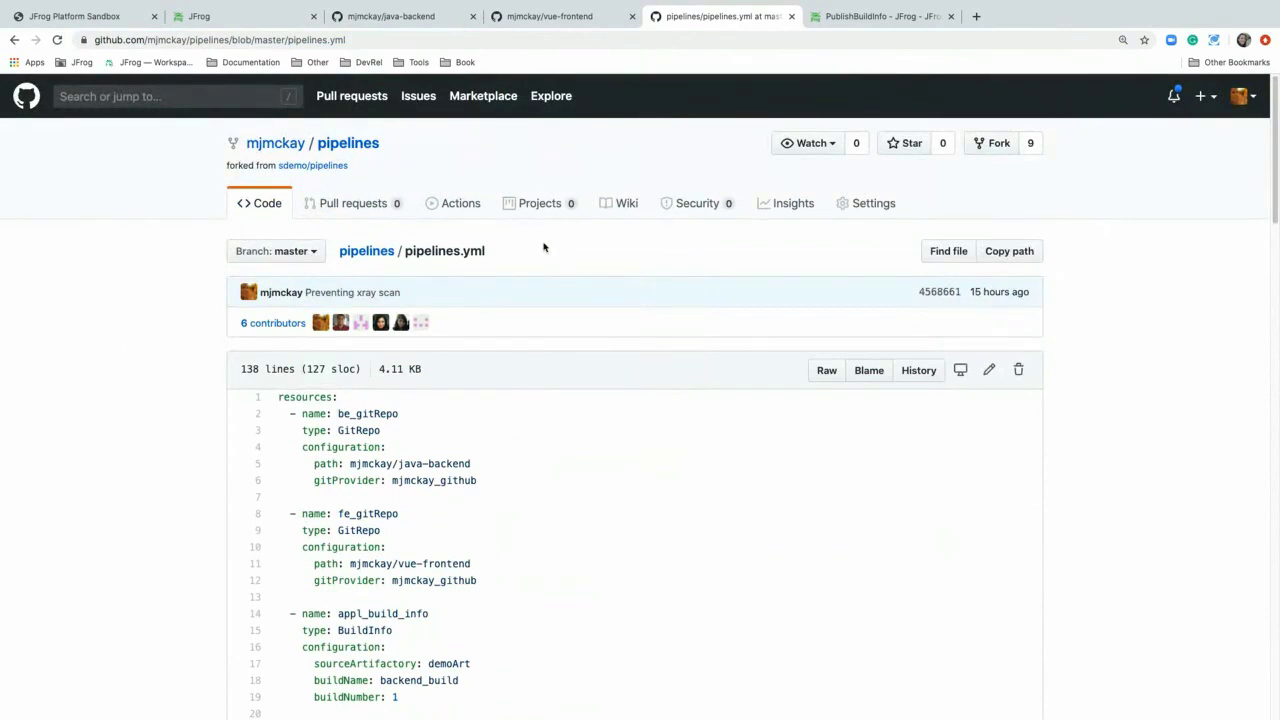
pyautogui.scroll(-1, 554, 497)
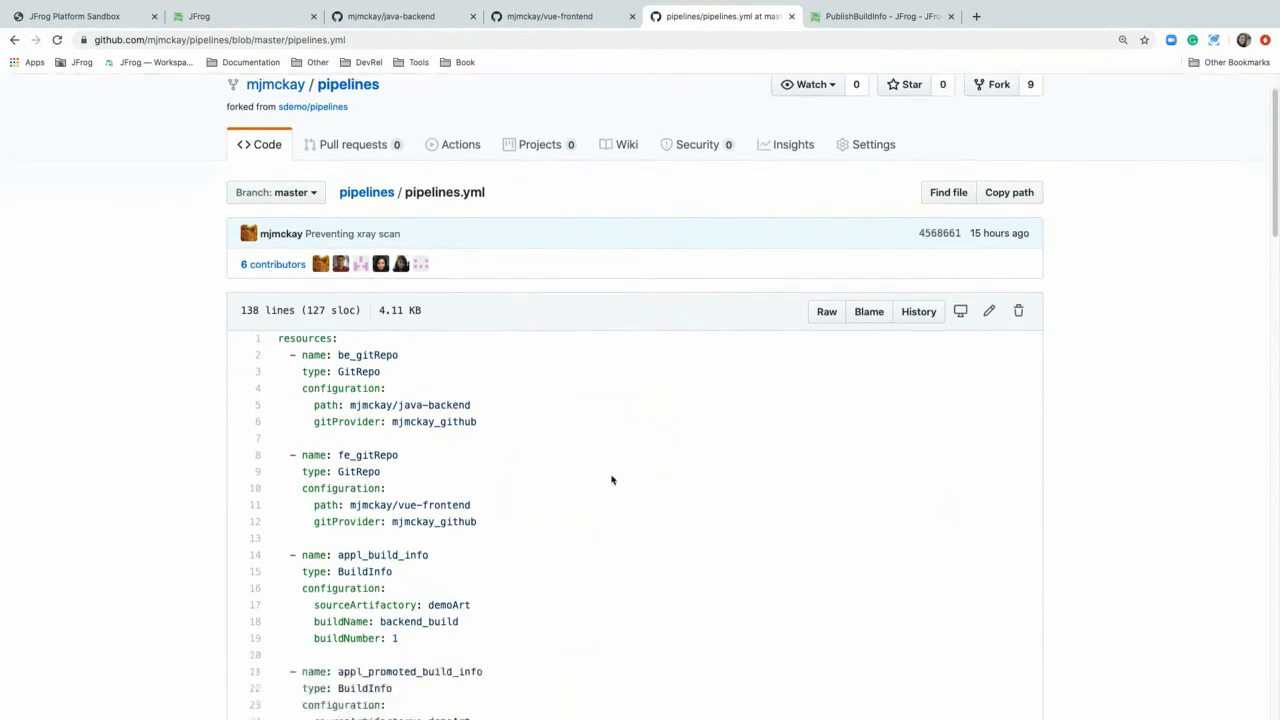
pyautogui.scroll(-2, 622, 485)
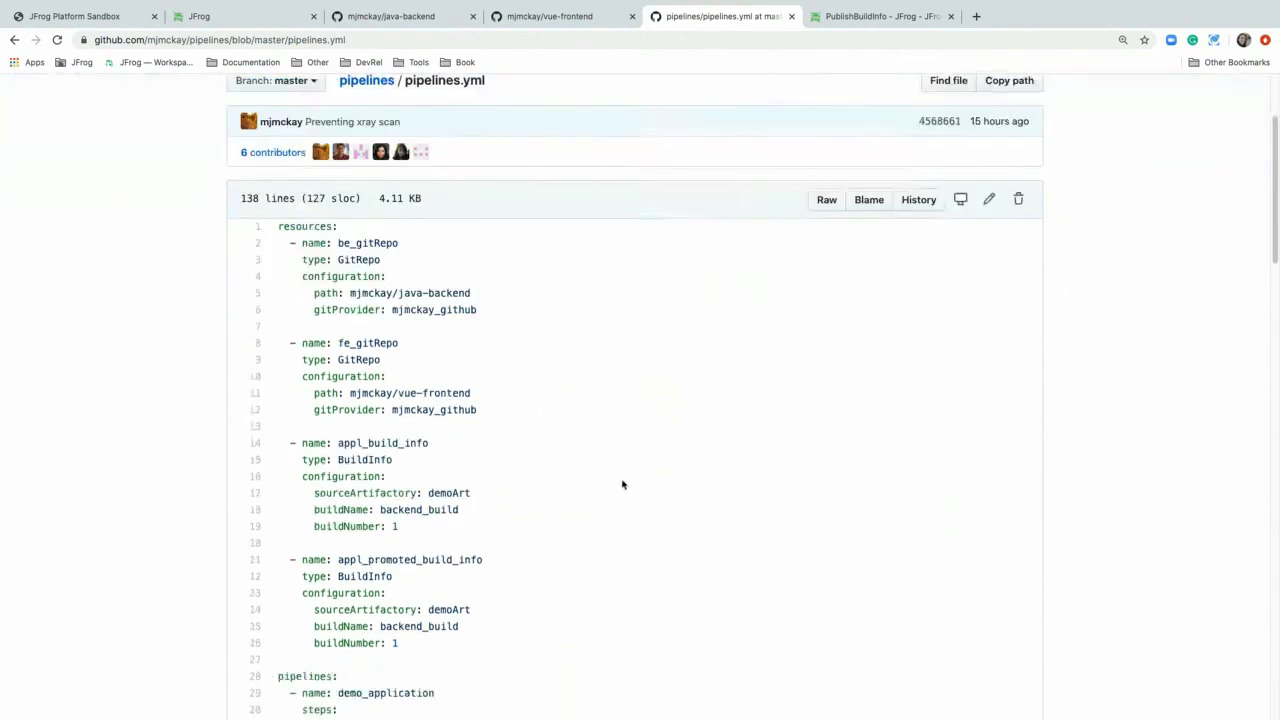
pyautogui.scroll(-2, 622, 485)
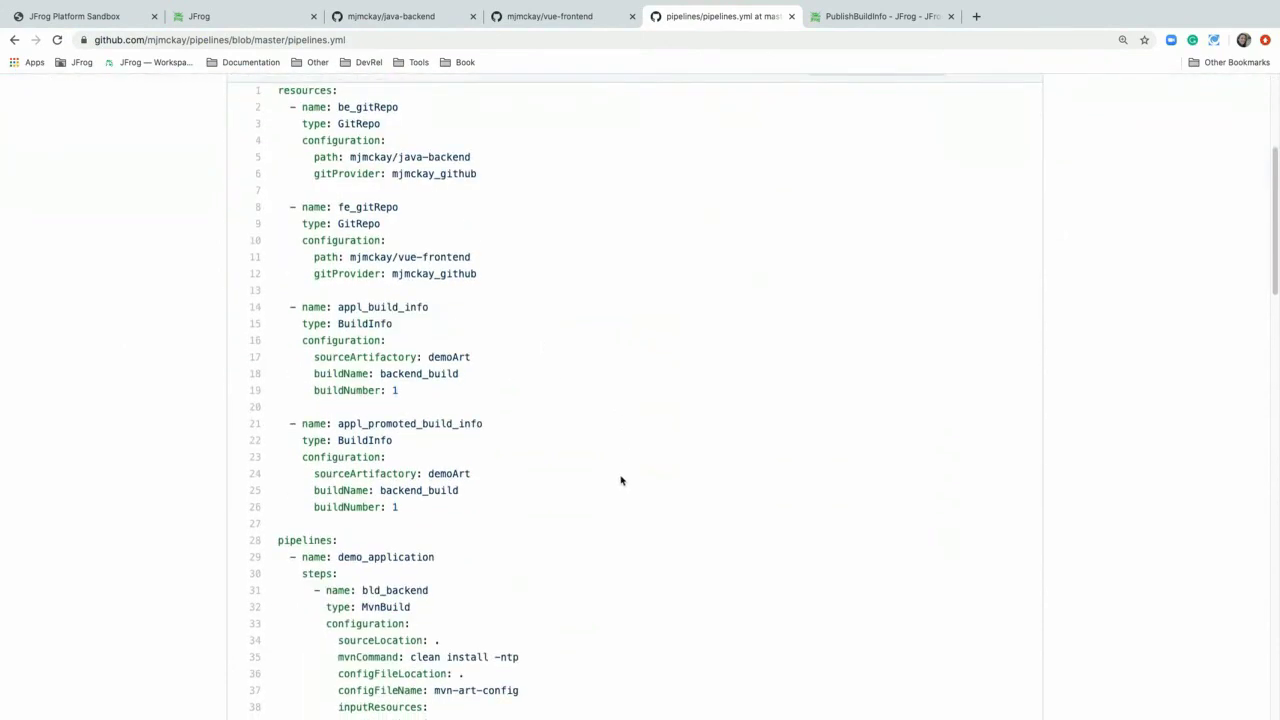
pyautogui.scroll(-2, 619, 478)
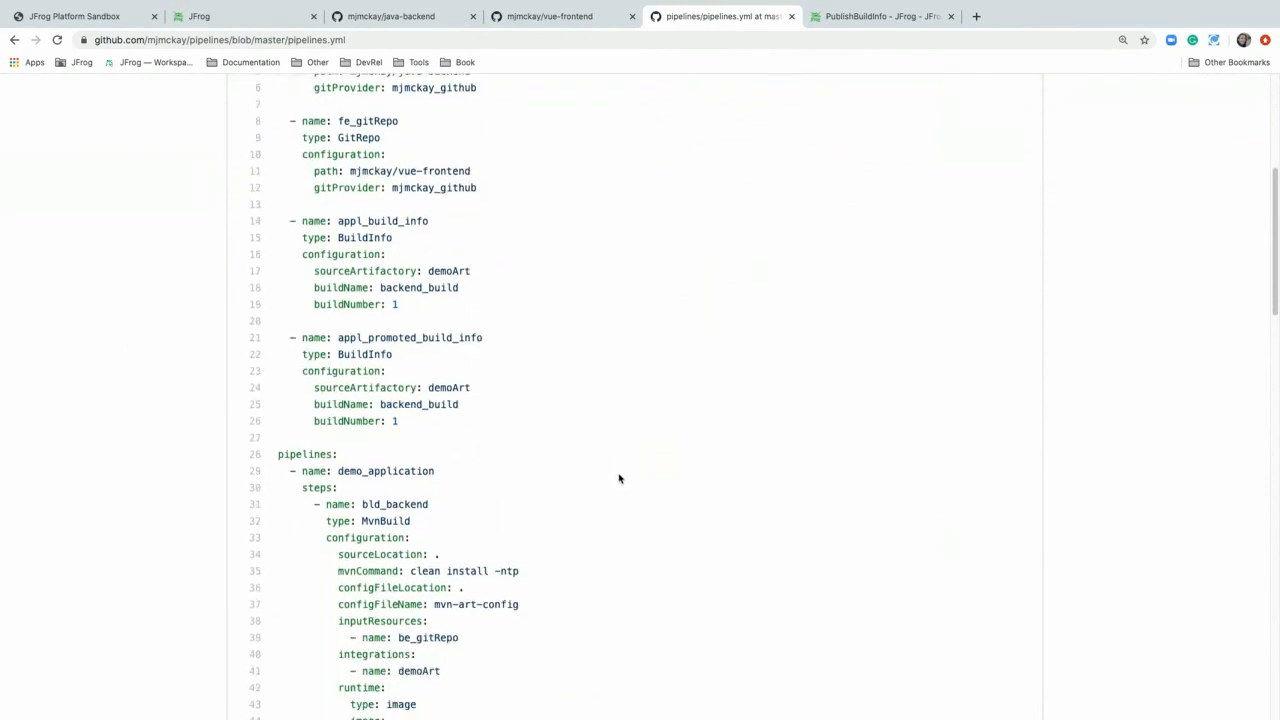
pyautogui.scroll(-1, 620, 477)
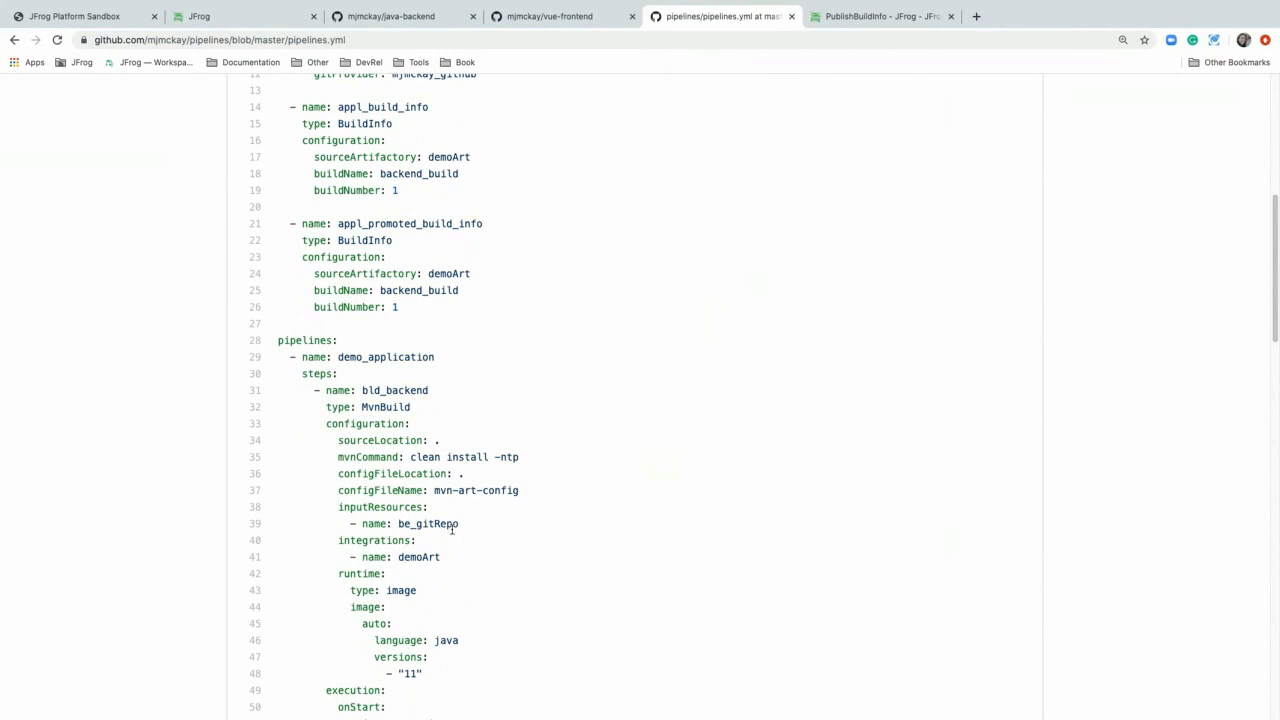
pyautogui.scroll(3, 540, 503)
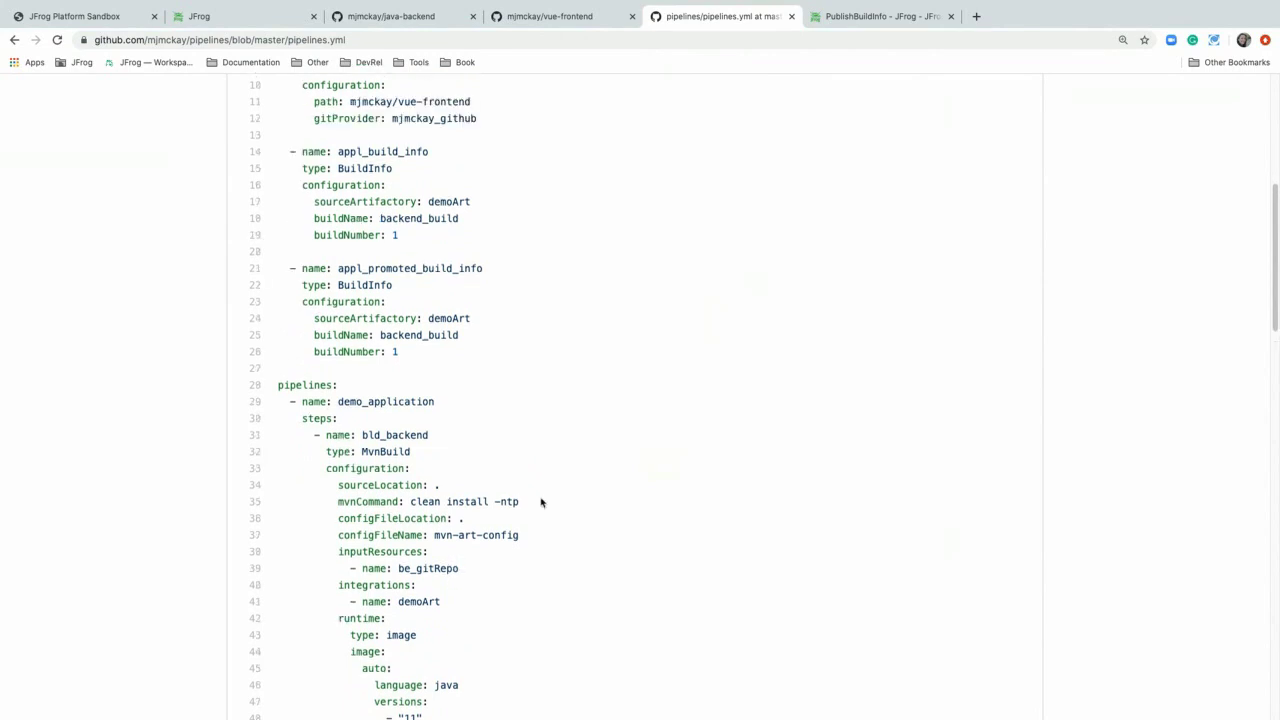
pyautogui.scroll(2, 540, 503)
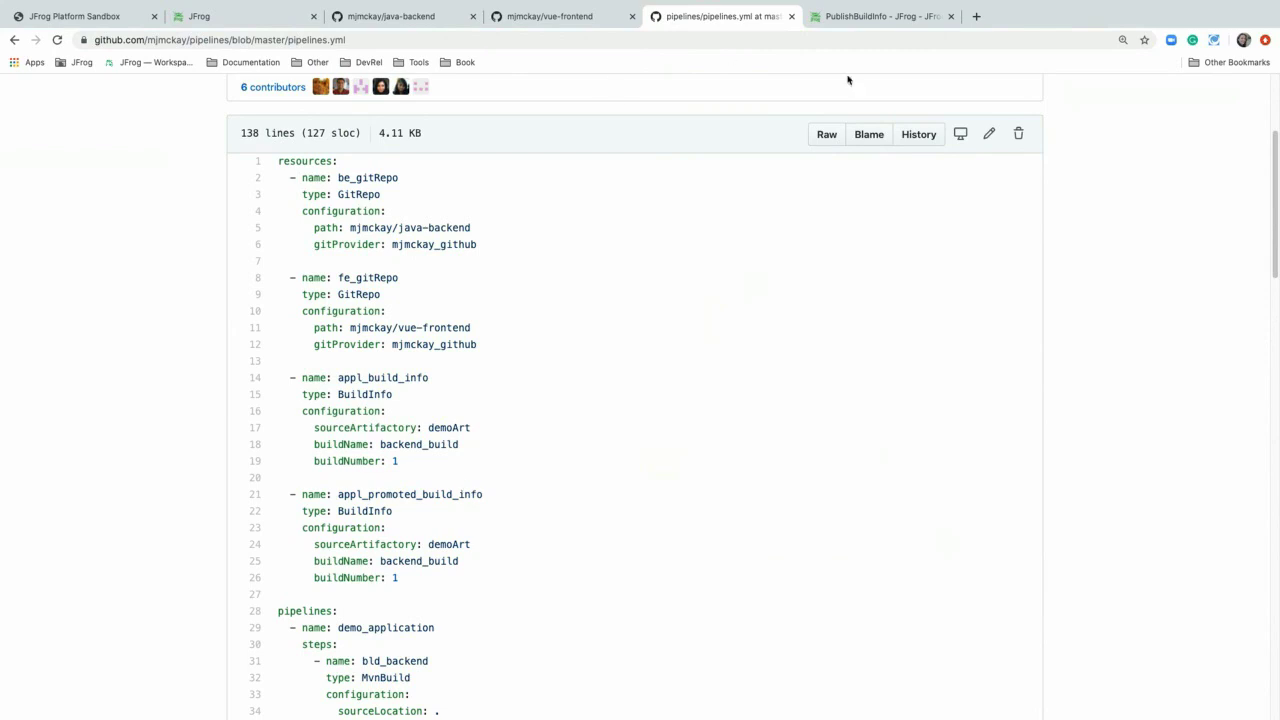
# - Switch to the JFrog Platform and view the settings of the demoArt Artifactory integration, returning to the integrations list
pyautogui.click(206, 22)
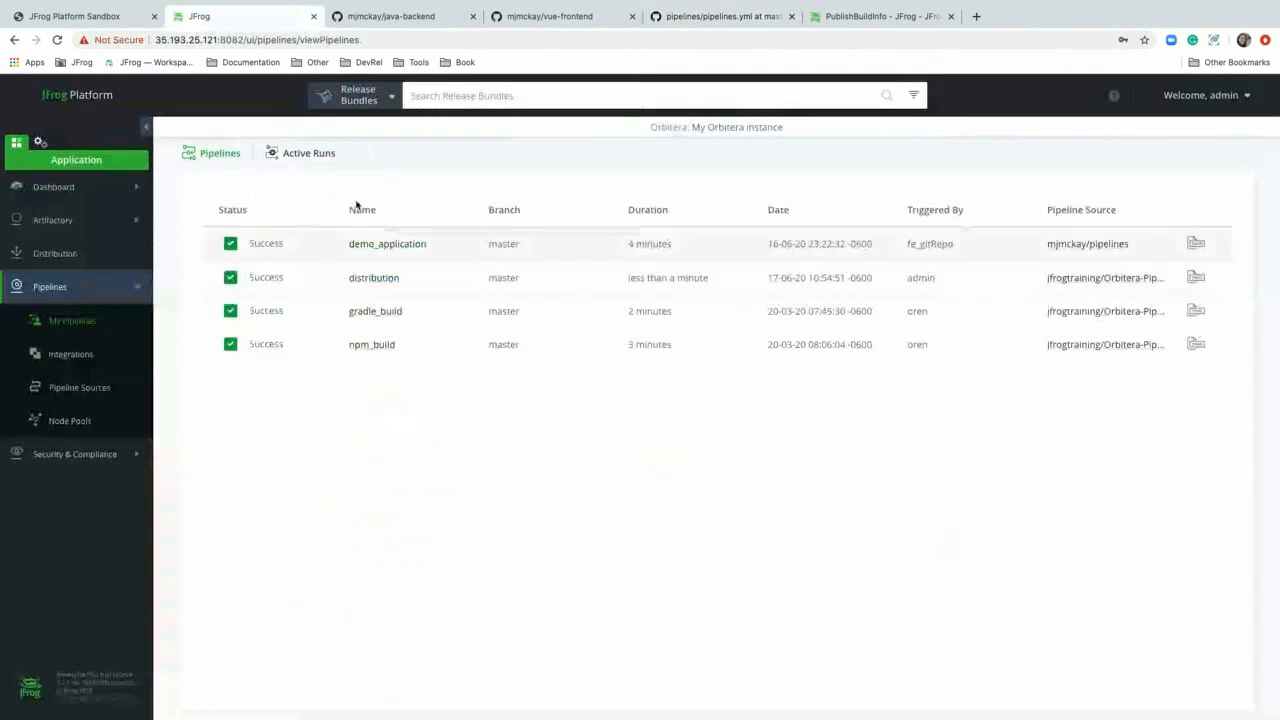
pyautogui.click(66, 355)
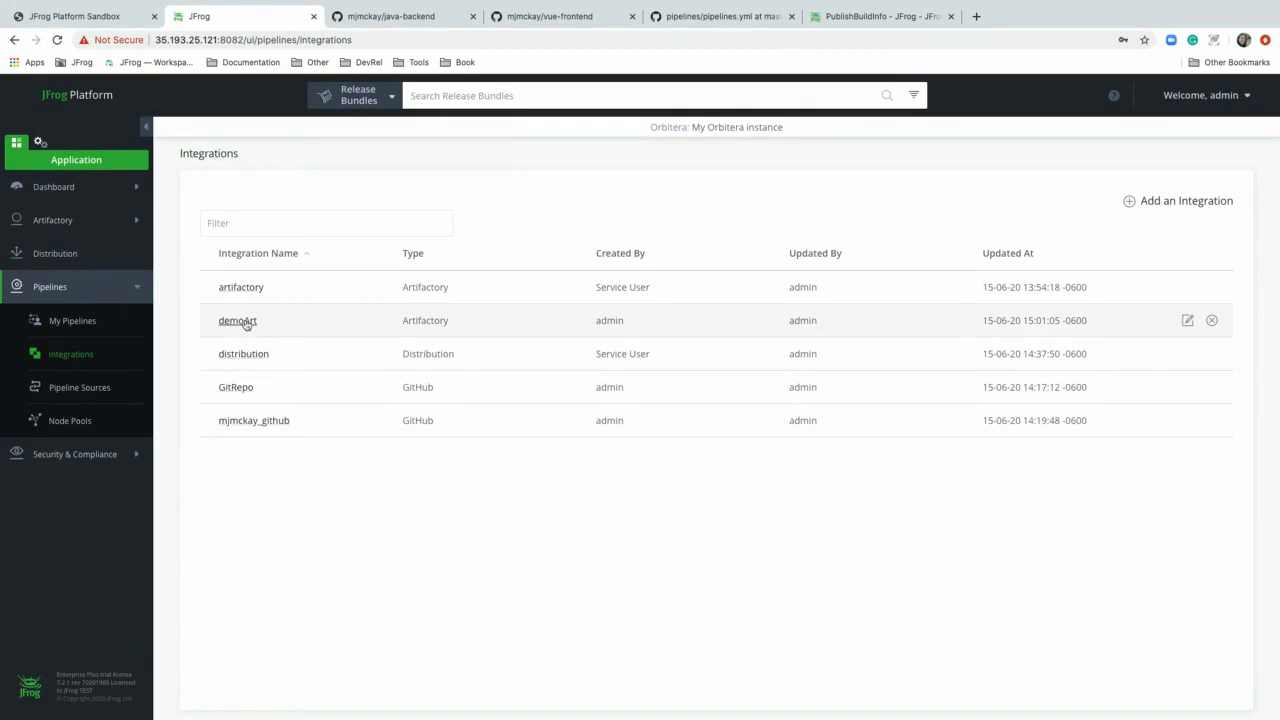
pyautogui.click(242, 321)
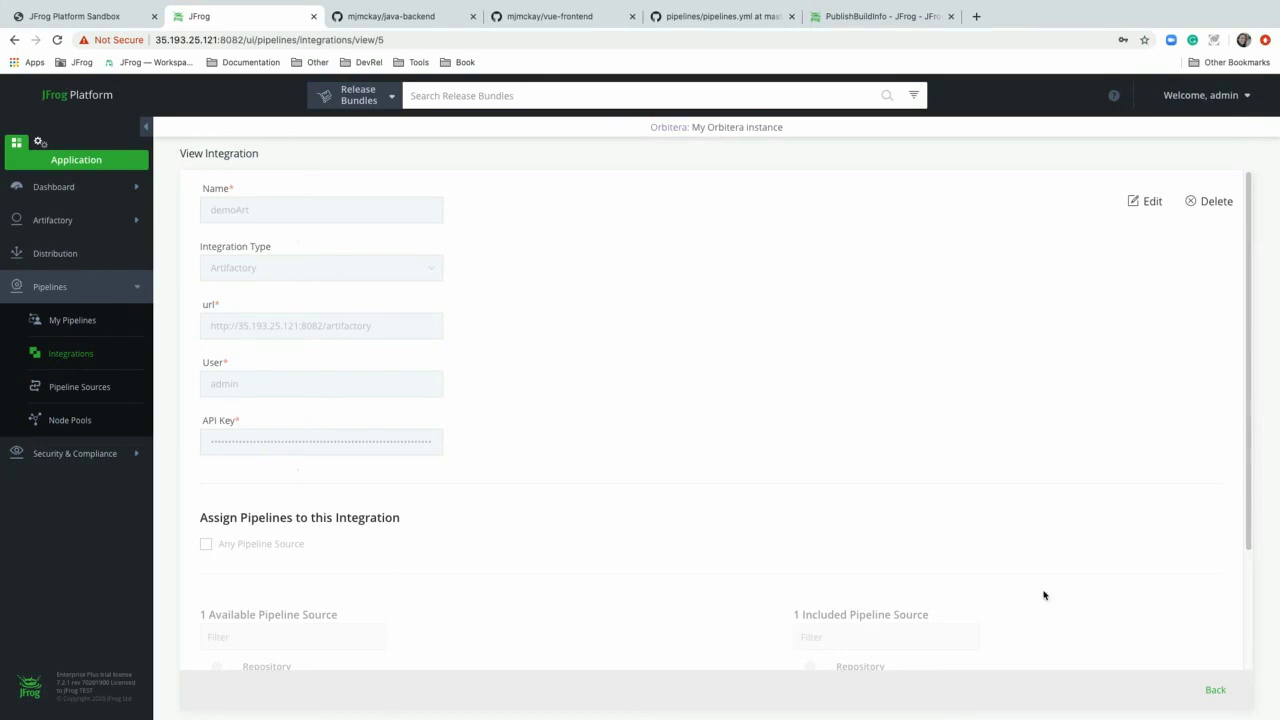
pyautogui.scroll(-3, 1100, 630)
pyautogui.click(1214, 690)
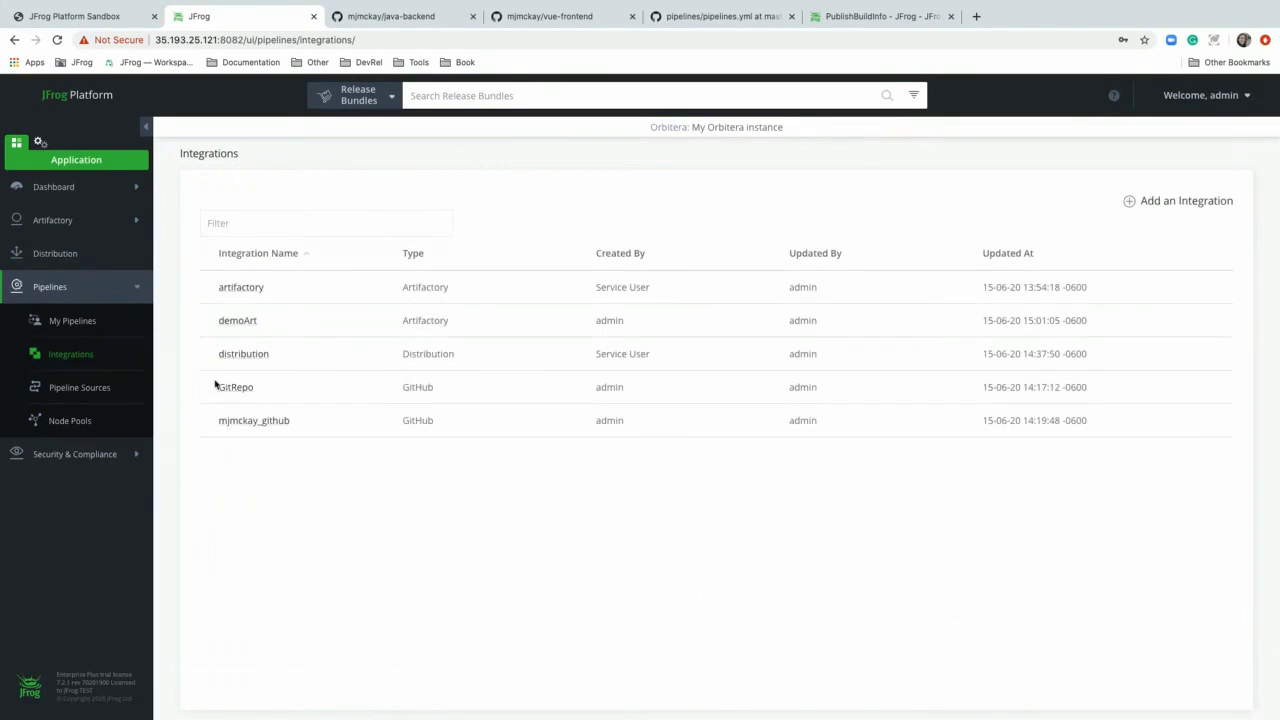
# - View the settings and assigned pipeline sources of the GitHub integration that pipelines.yml names as its gitProvider
pyautogui.click(253, 421)
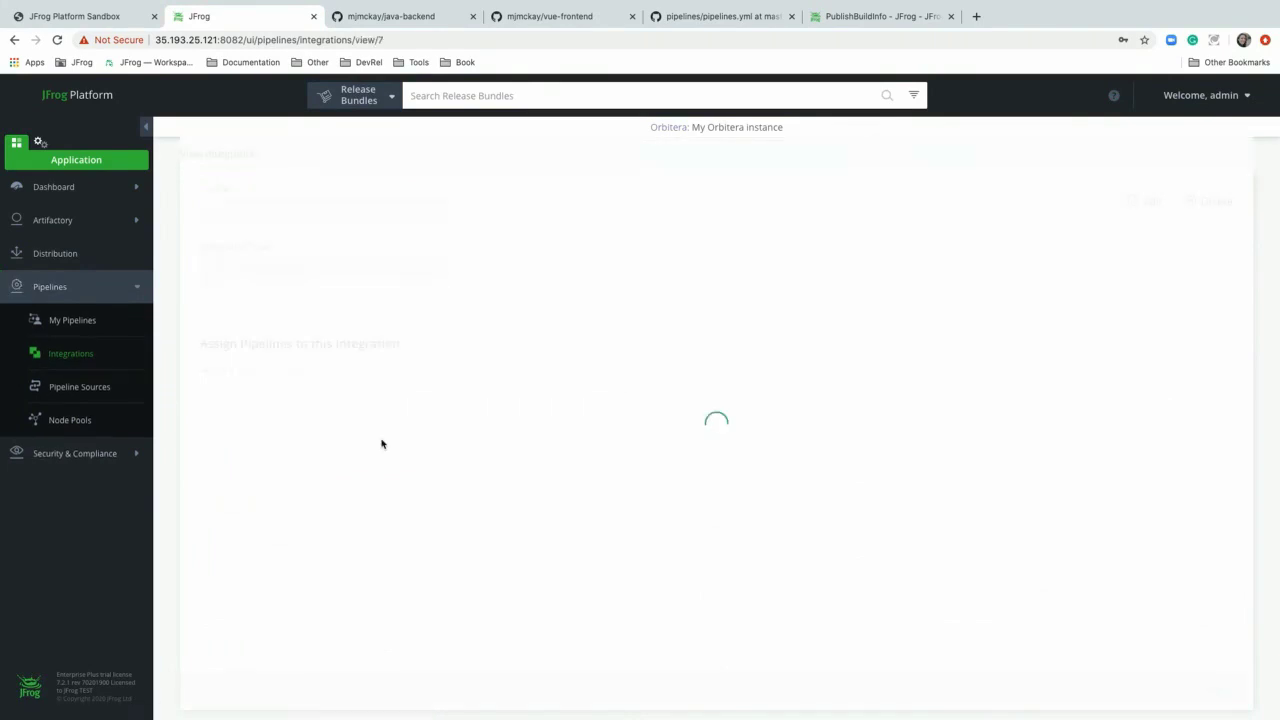
pyautogui.scroll(-1, 598, 403)
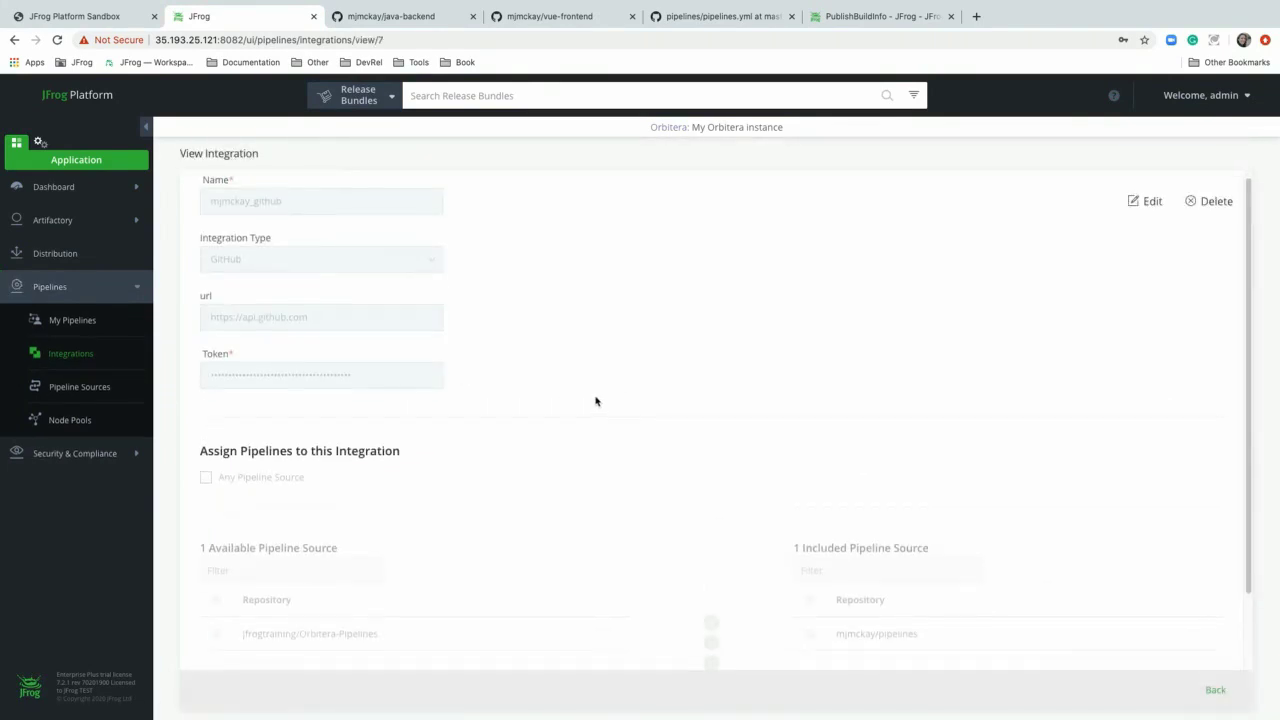
pyautogui.scroll(-2, 531, 405)
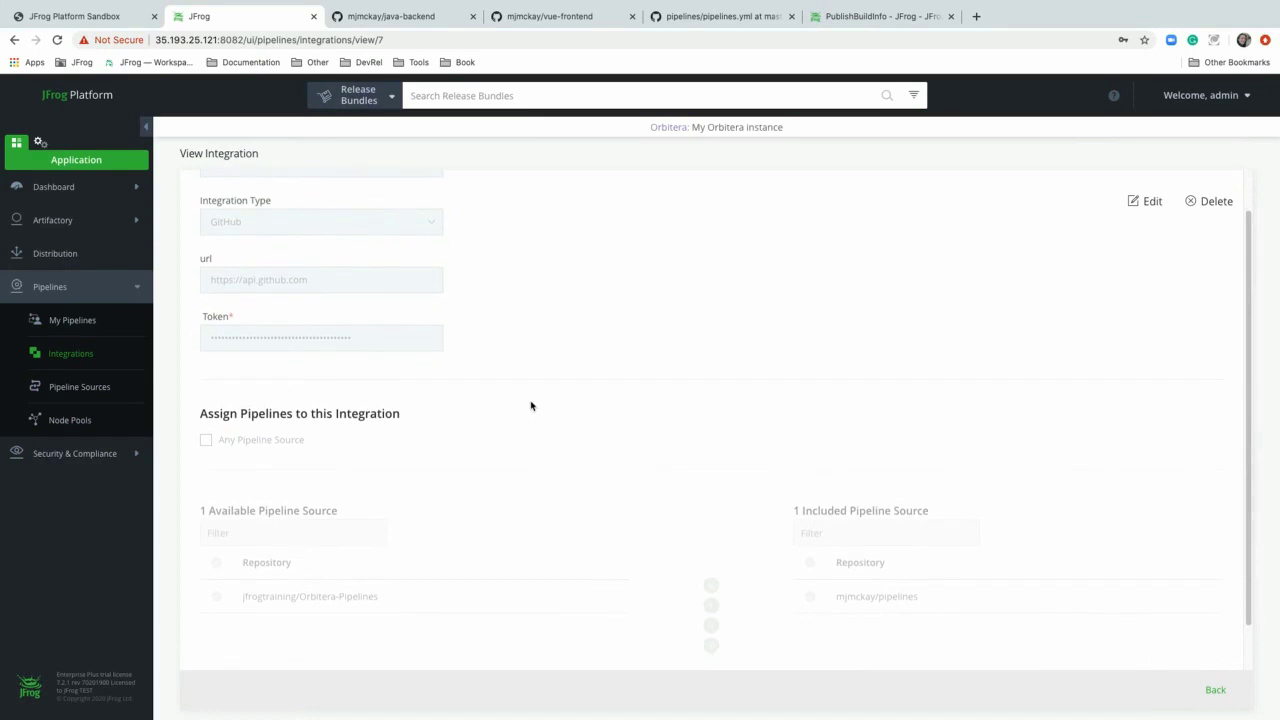
pyautogui.scroll(3, 531, 405)
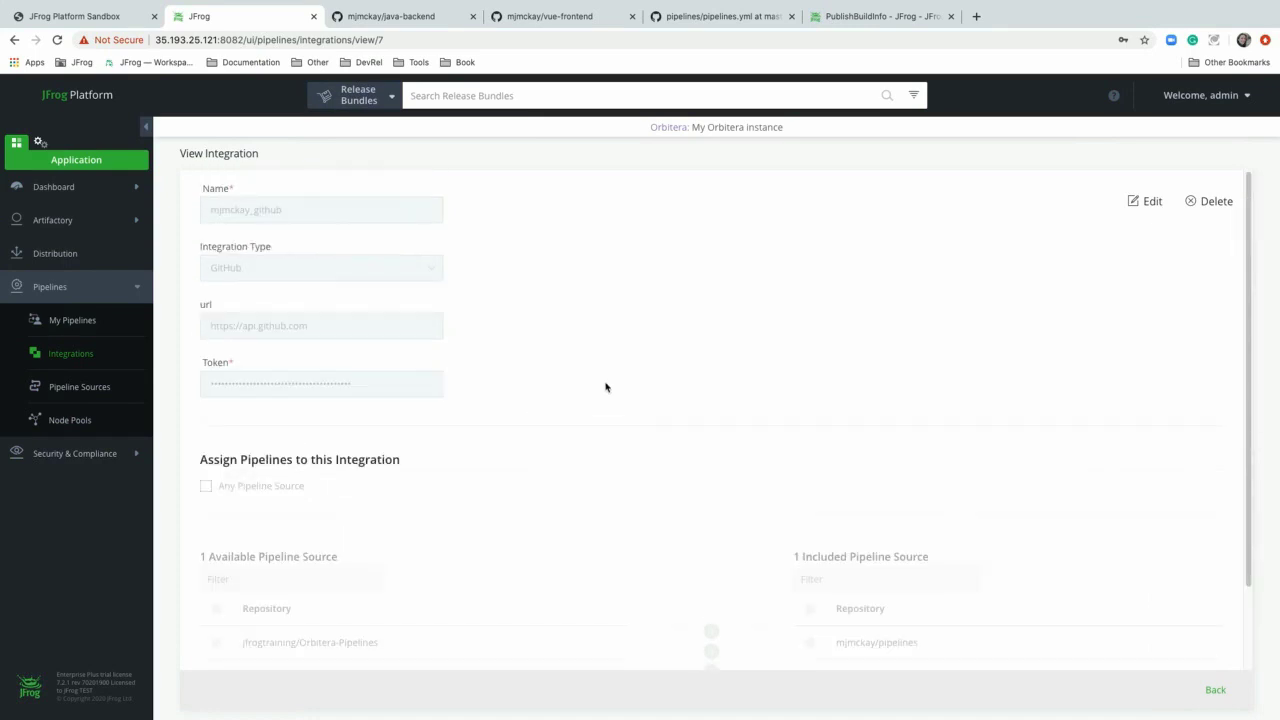
# - Inspect the settings of the pipeline source that uses the pipelines.yml config file, and close them without saving
pyautogui.click(65, 389)
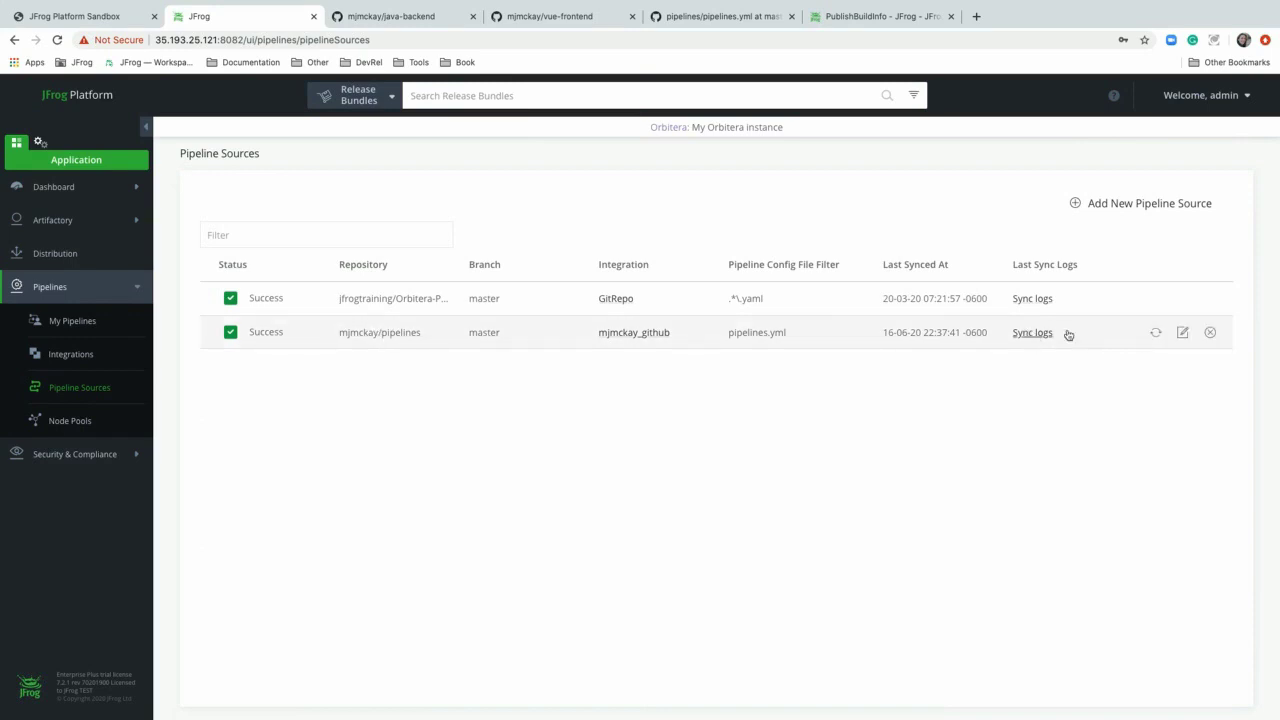
pyautogui.click(1182, 332)
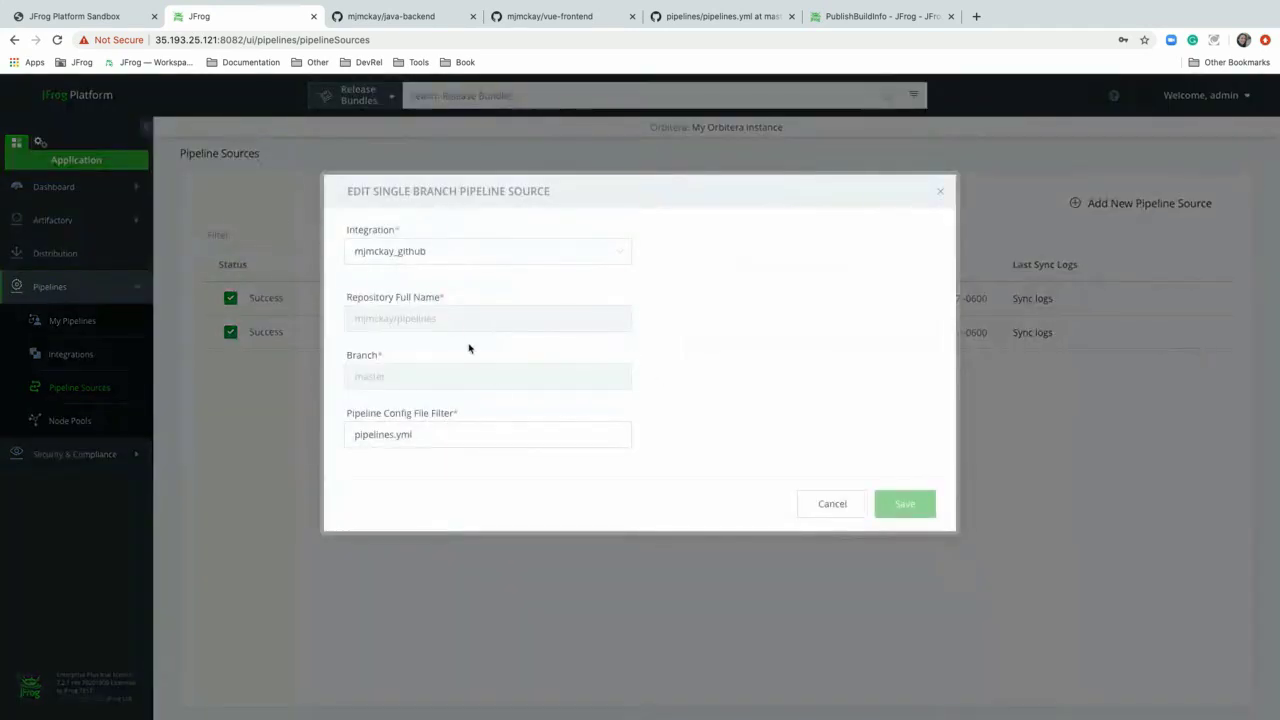
pyautogui.tripleClick(412, 434)
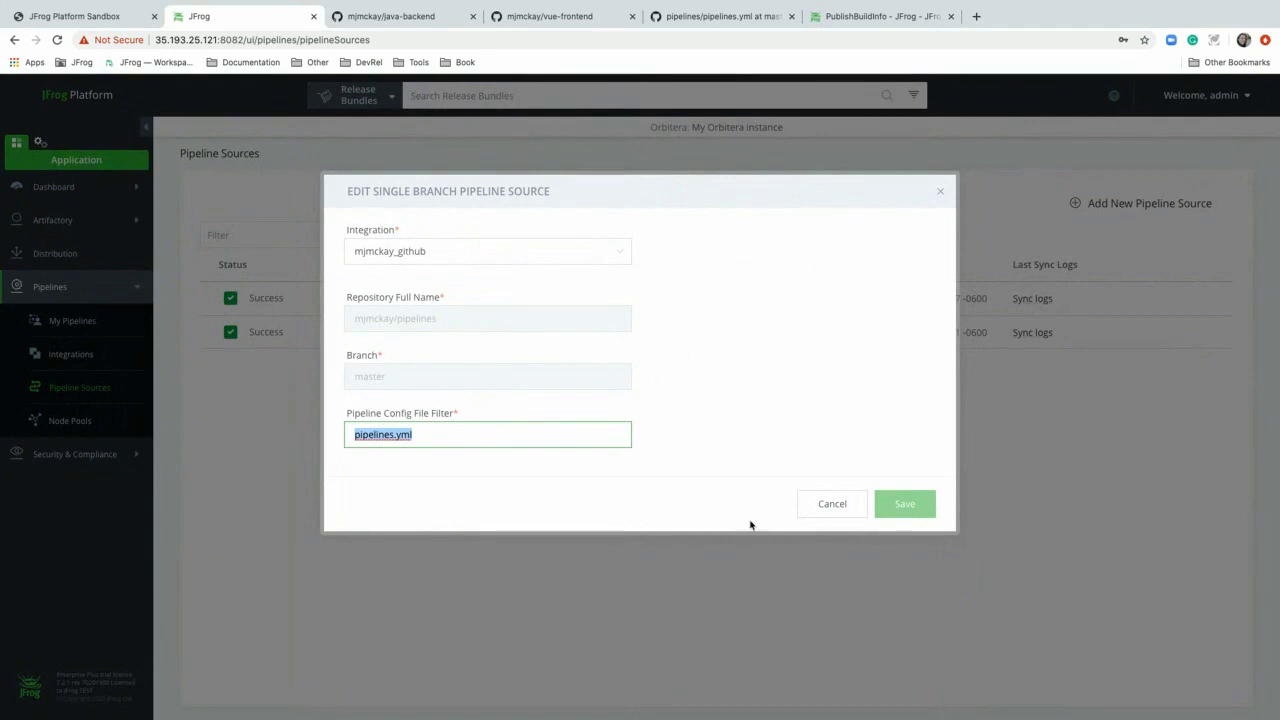
pyautogui.click(830, 508)
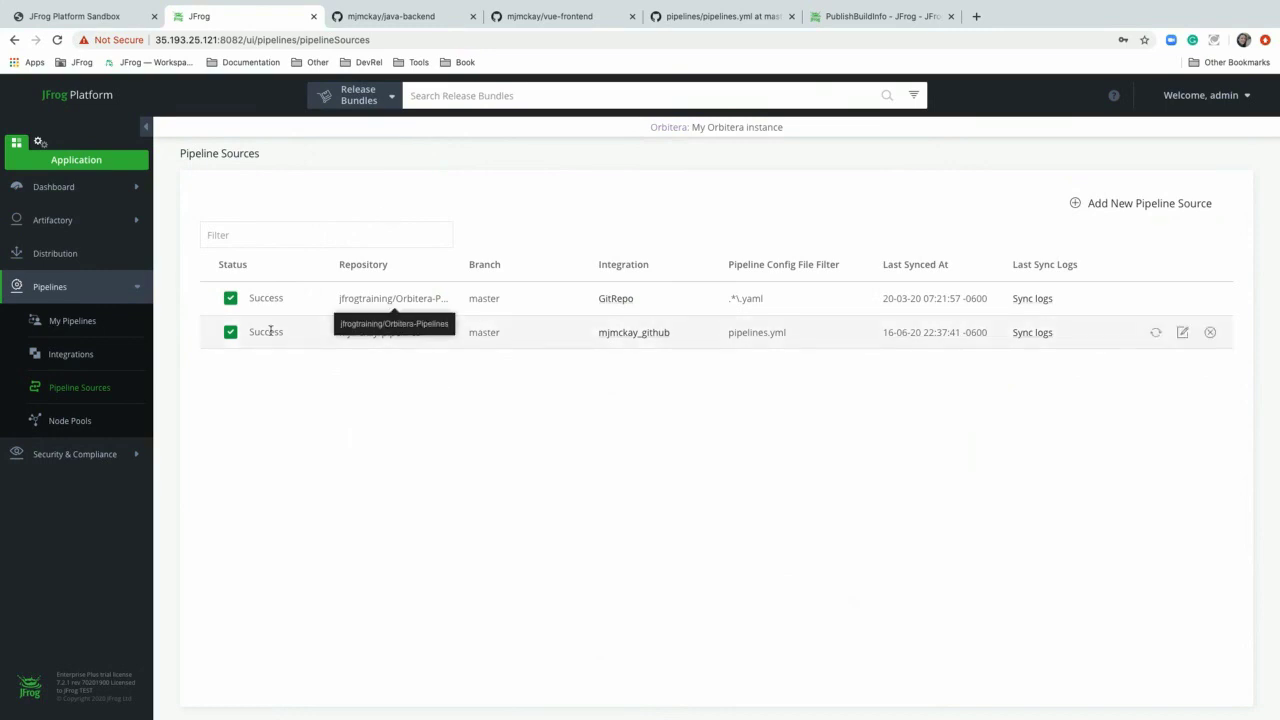
# - Review the demo_application pipeline's diagram and run history, and view the YAML of its pipeline and resources
pyautogui.click(70, 322)
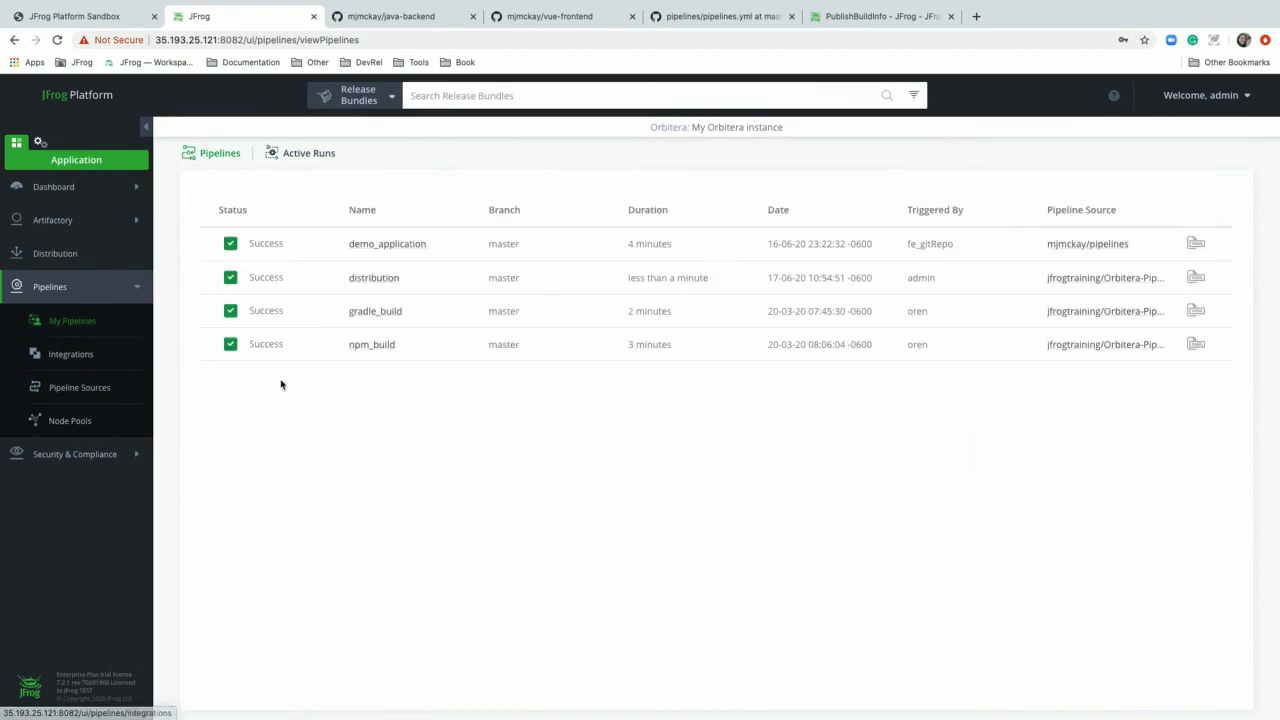
pyautogui.click(396, 244)
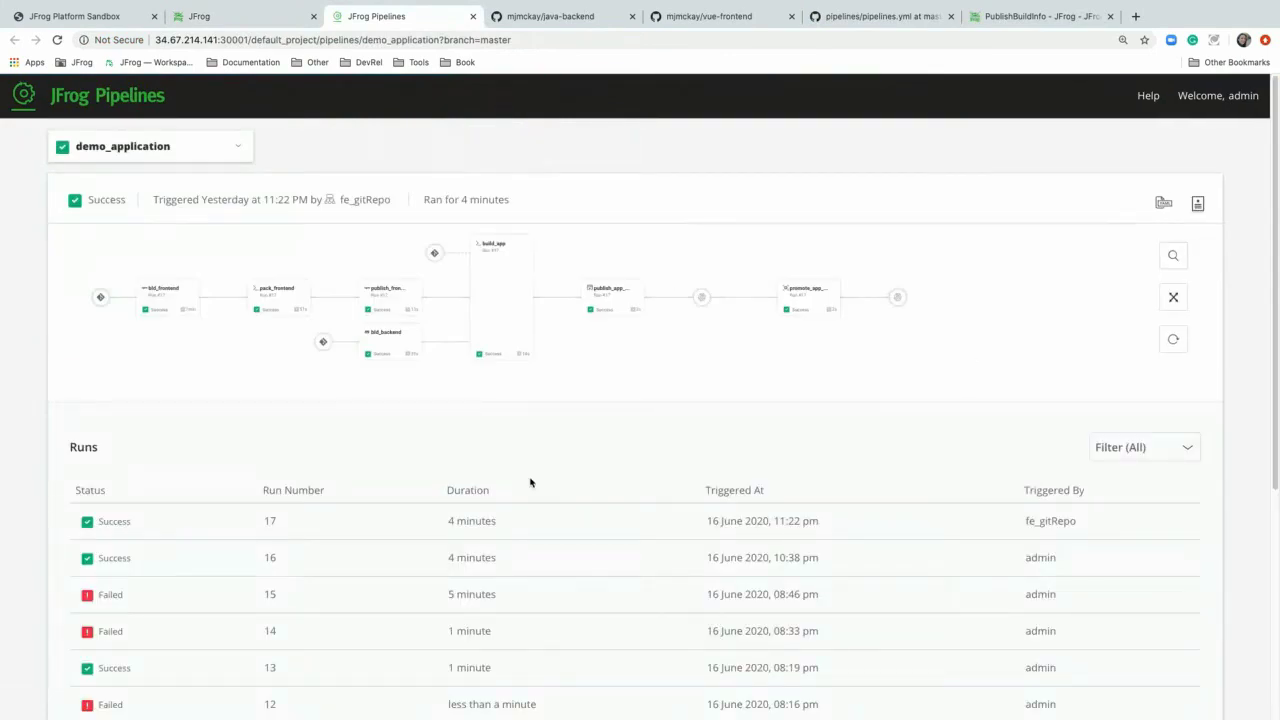
pyautogui.scroll(-3, 523, 560)
pyautogui.scroll(3, 523, 560)
pyautogui.click(1163, 203)
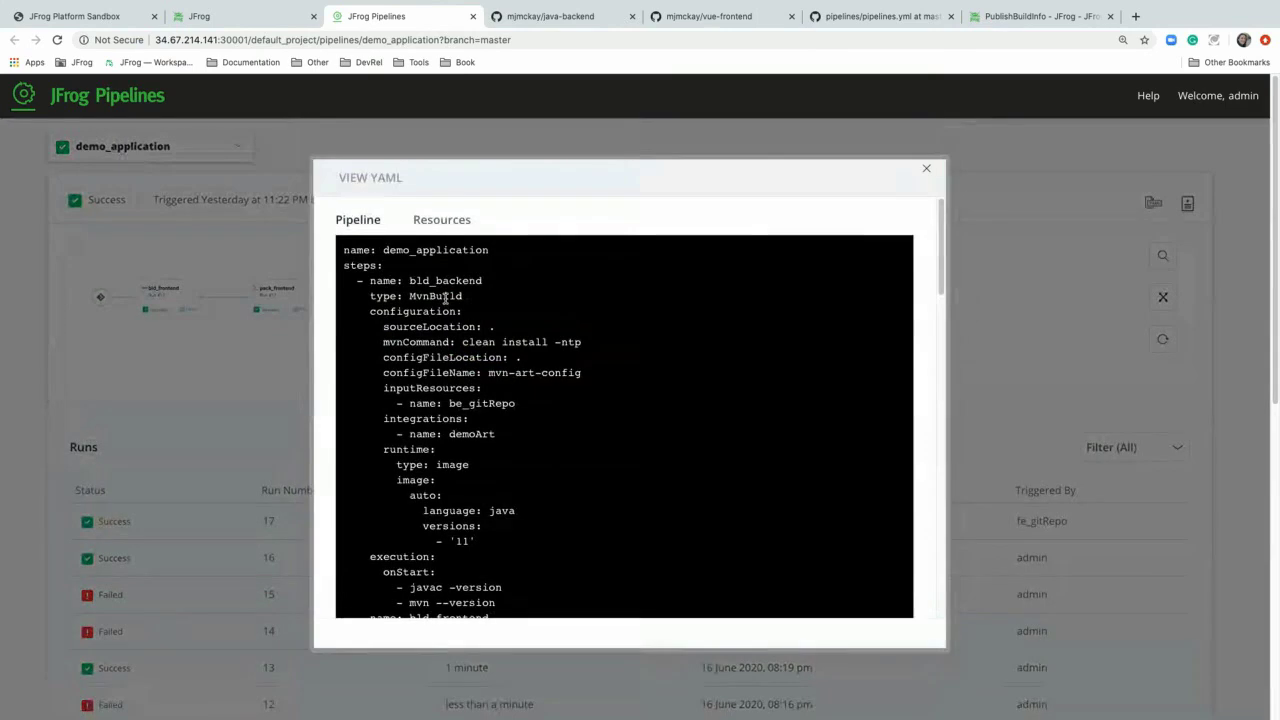
pyautogui.click(441, 220)
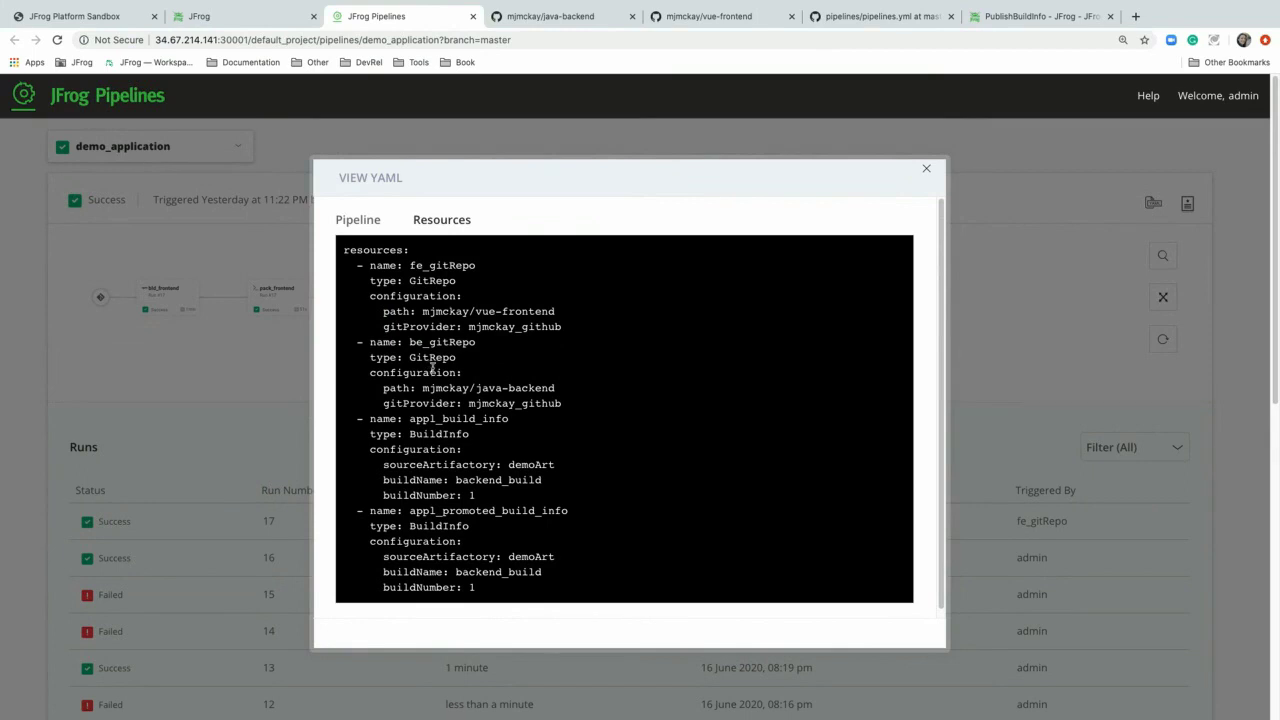
# - Switch to GitHub and view the webhooks configured for the java-backend repository
pyautogui.click(560, 12)
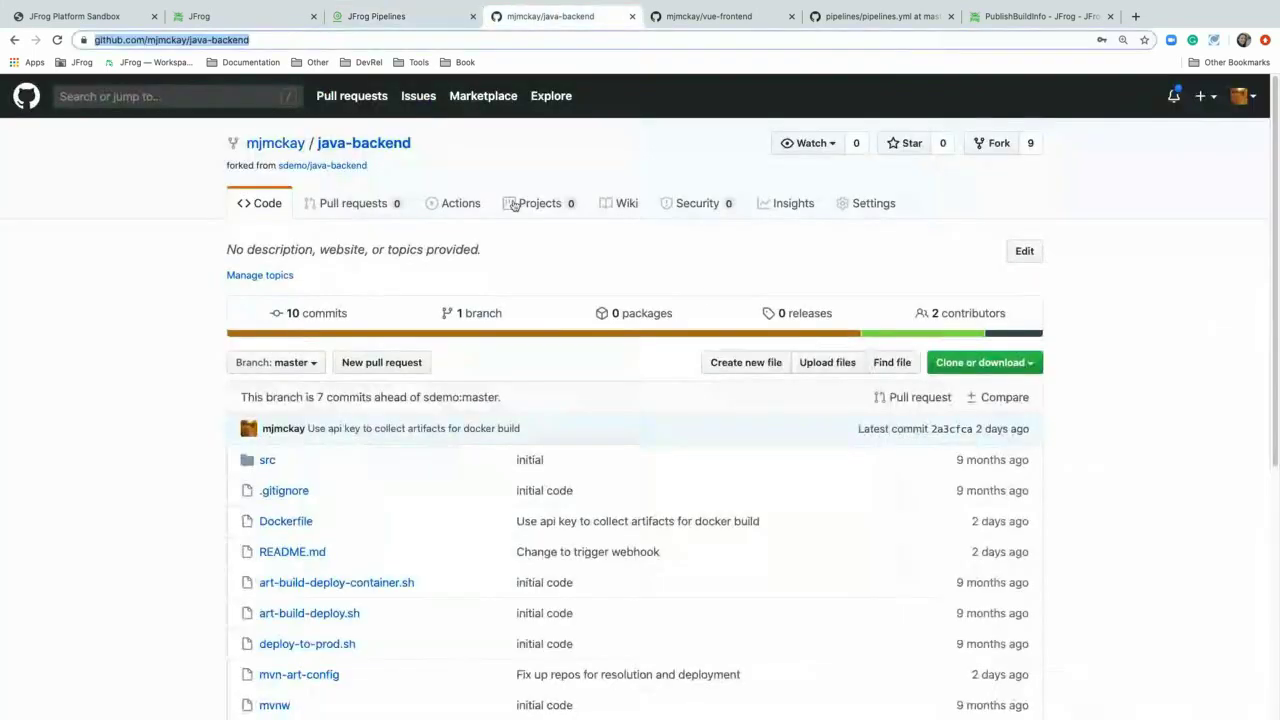
pyautogui.click(872, 206)
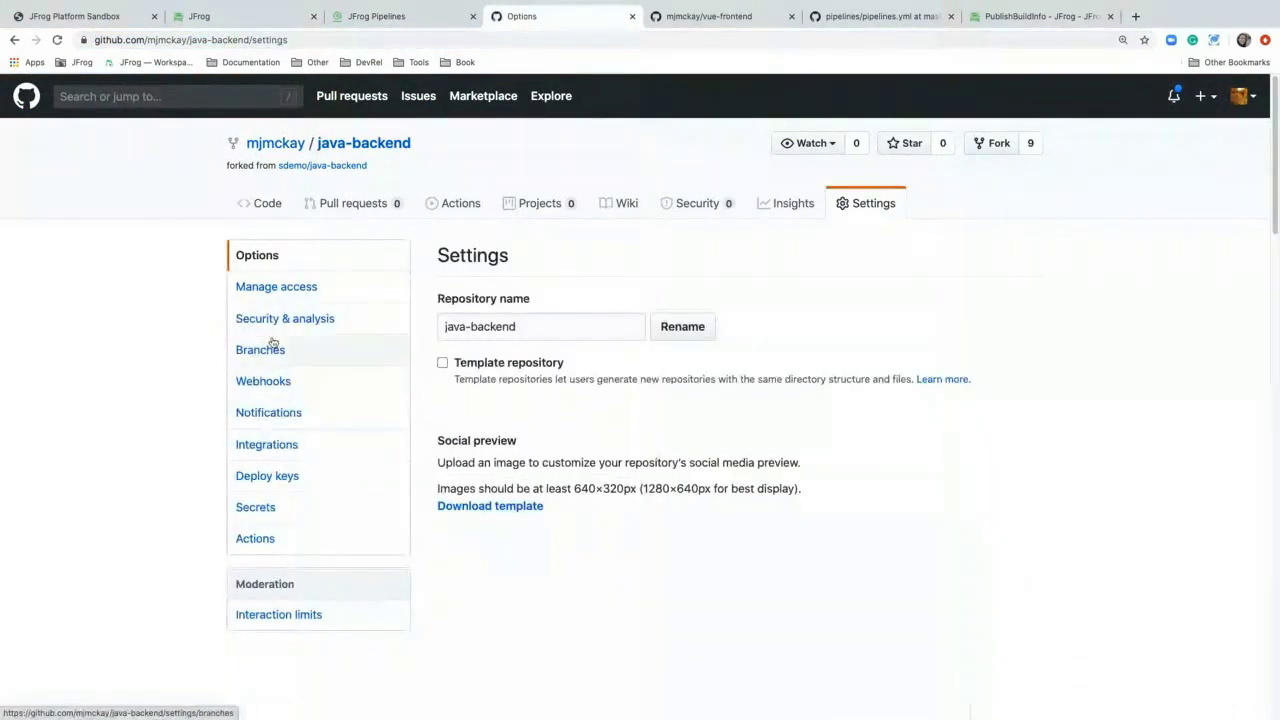
pyautogui.click(260, 388)
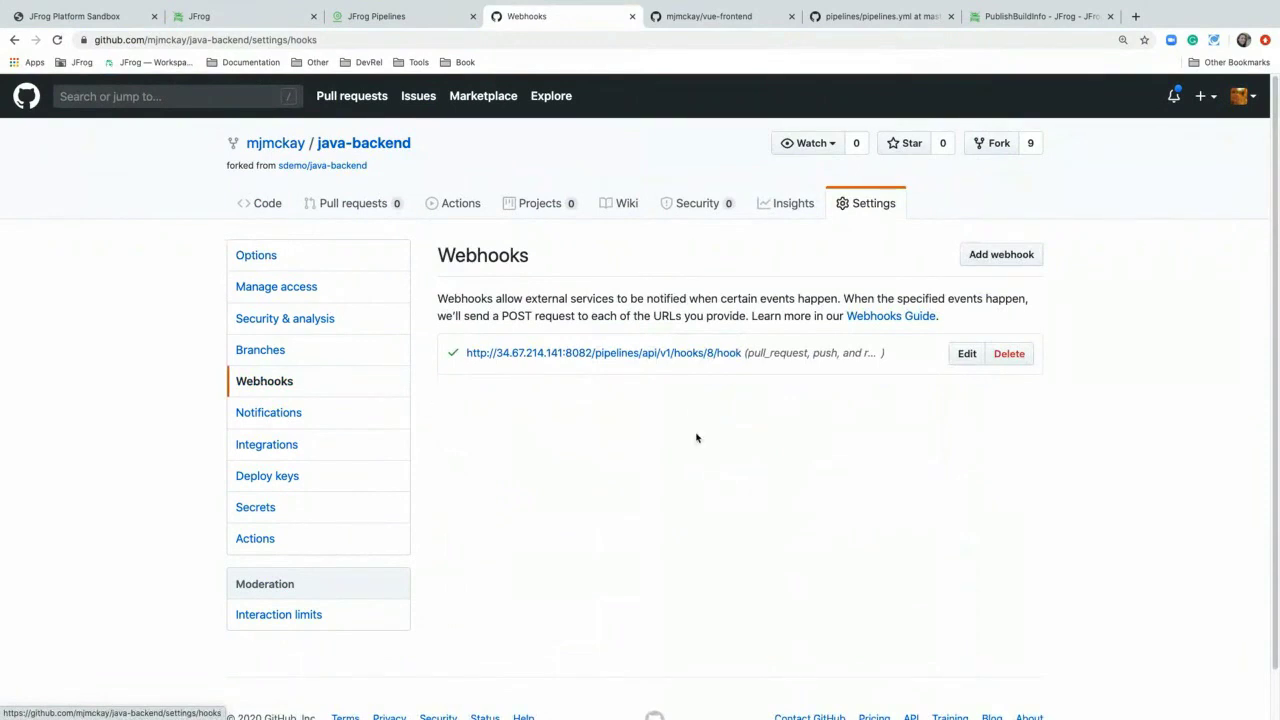
# - Open the java-backend webhook for editing, confirm with the account password, and review which events trigger it
pyautogui.click(963, 354)
pyautogui.write('•••••••••')
pyautogui.press('Return')
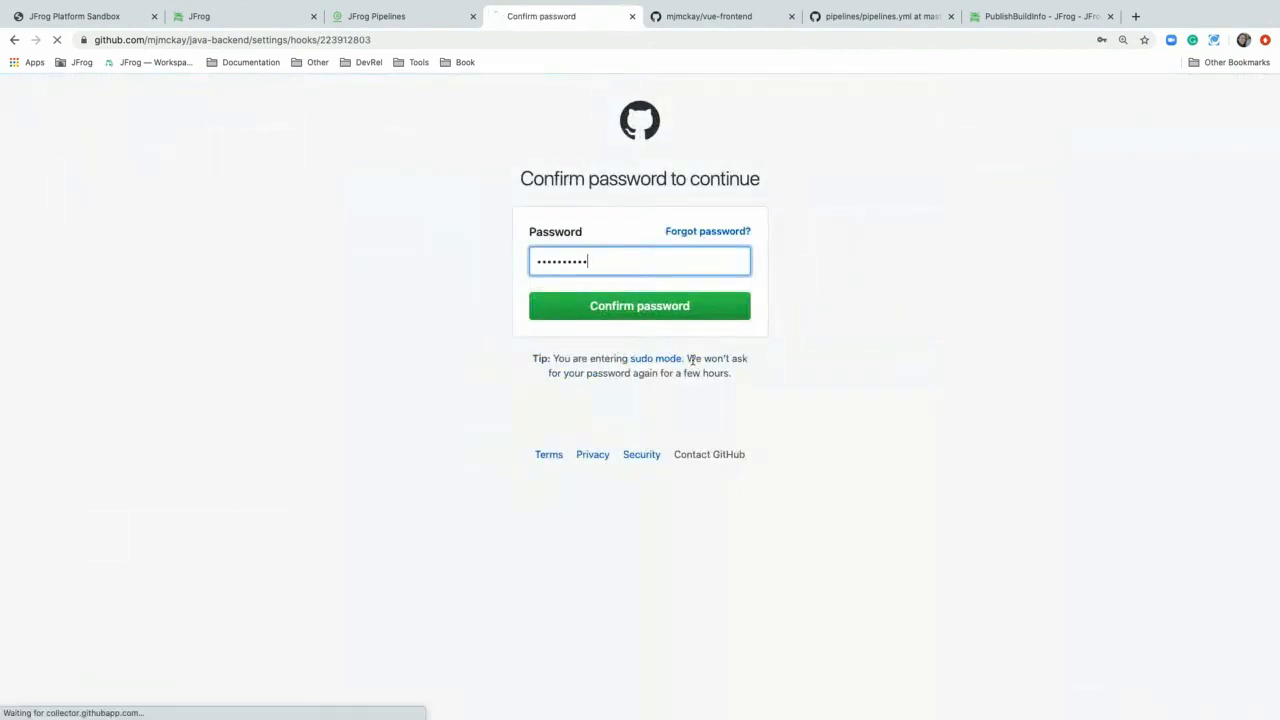
pyautogui.scroll(-6, 721, 493)
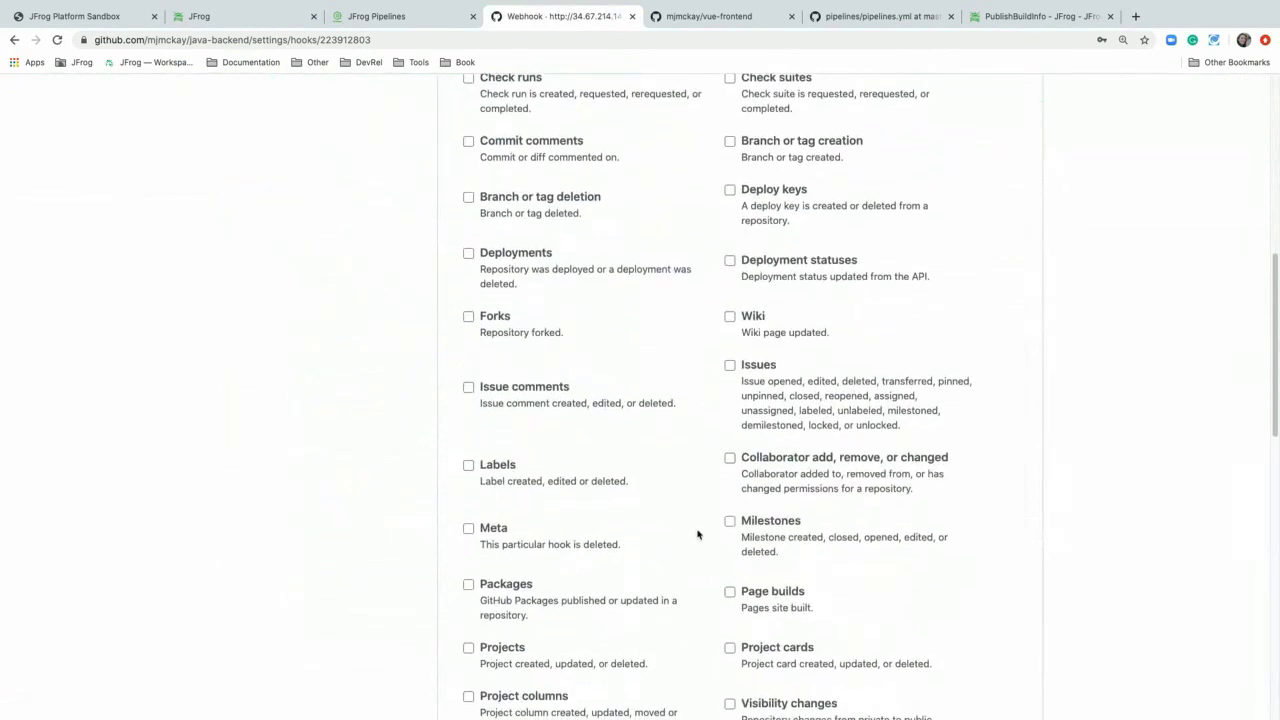
pyautogui.scroll(-3, 697, 534)
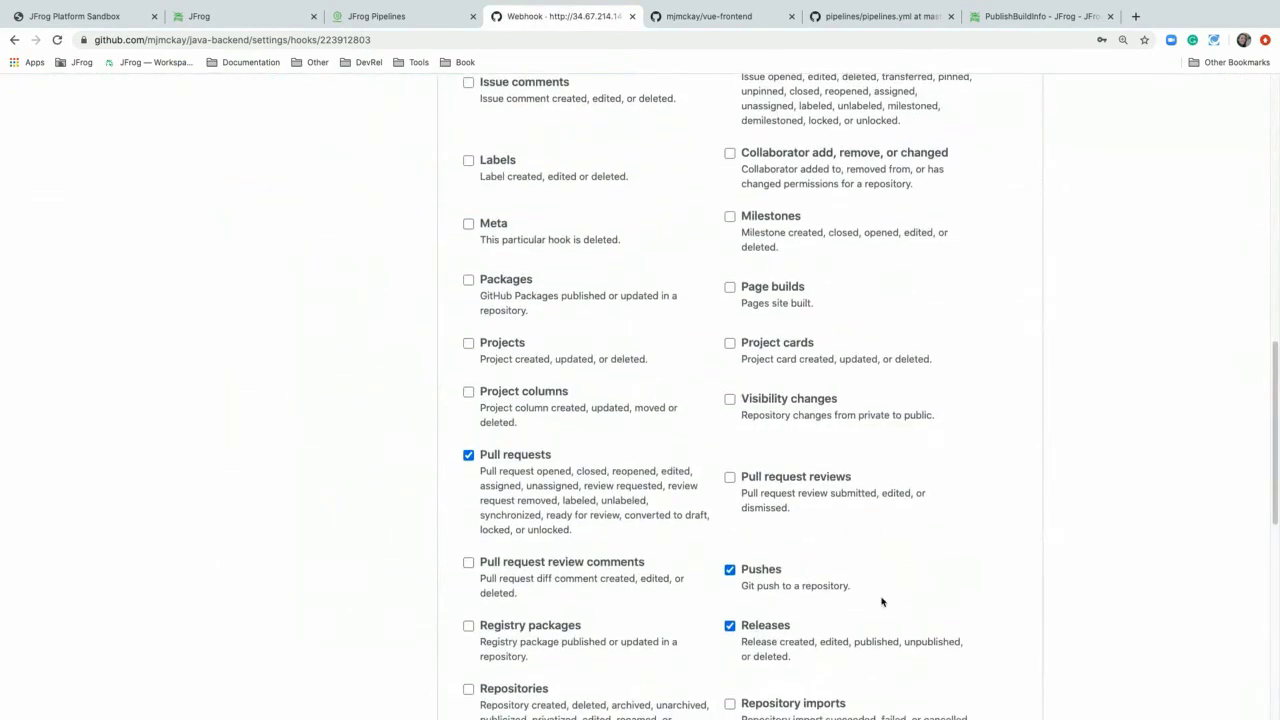
pyautogui.scroll(-3, 830, 580)
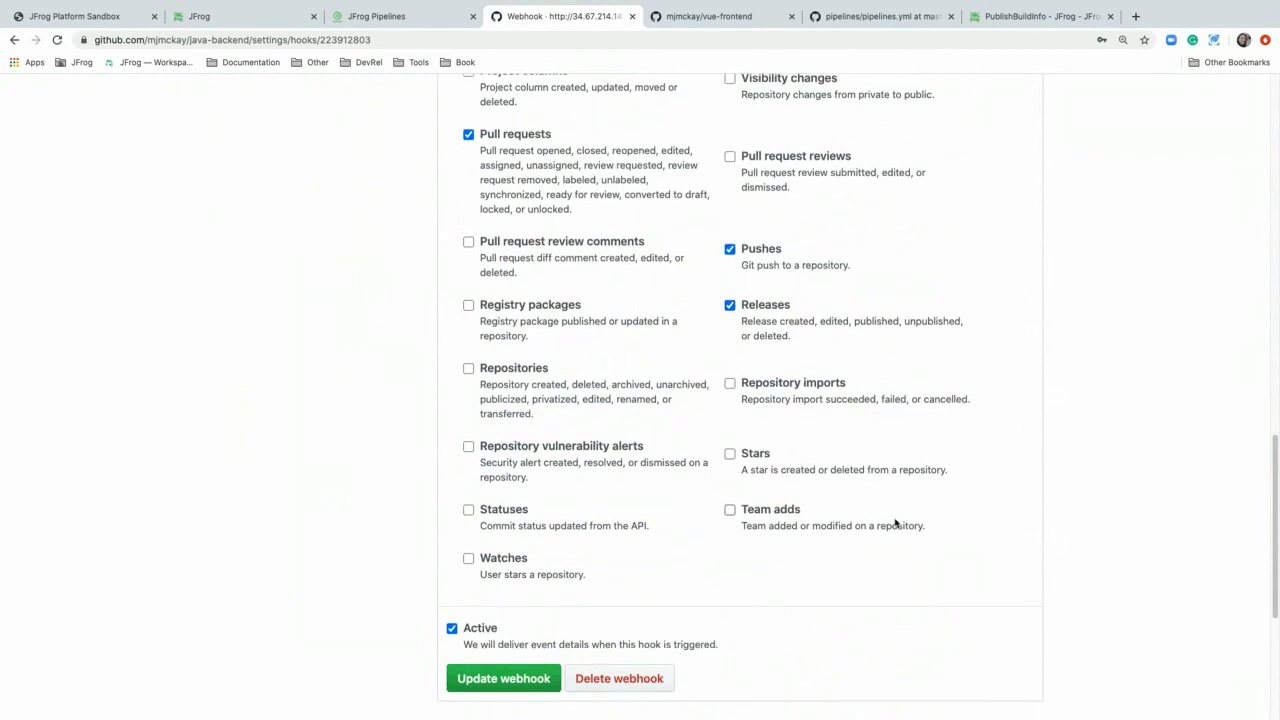
# - Redeliver the payload of the webhook's most recent push delivery
pyautogui.scroll(-3, 895, 522)
pyautogui.scroll(1, 760, 350)
pyautogui.scroll(-1, 720, 531)
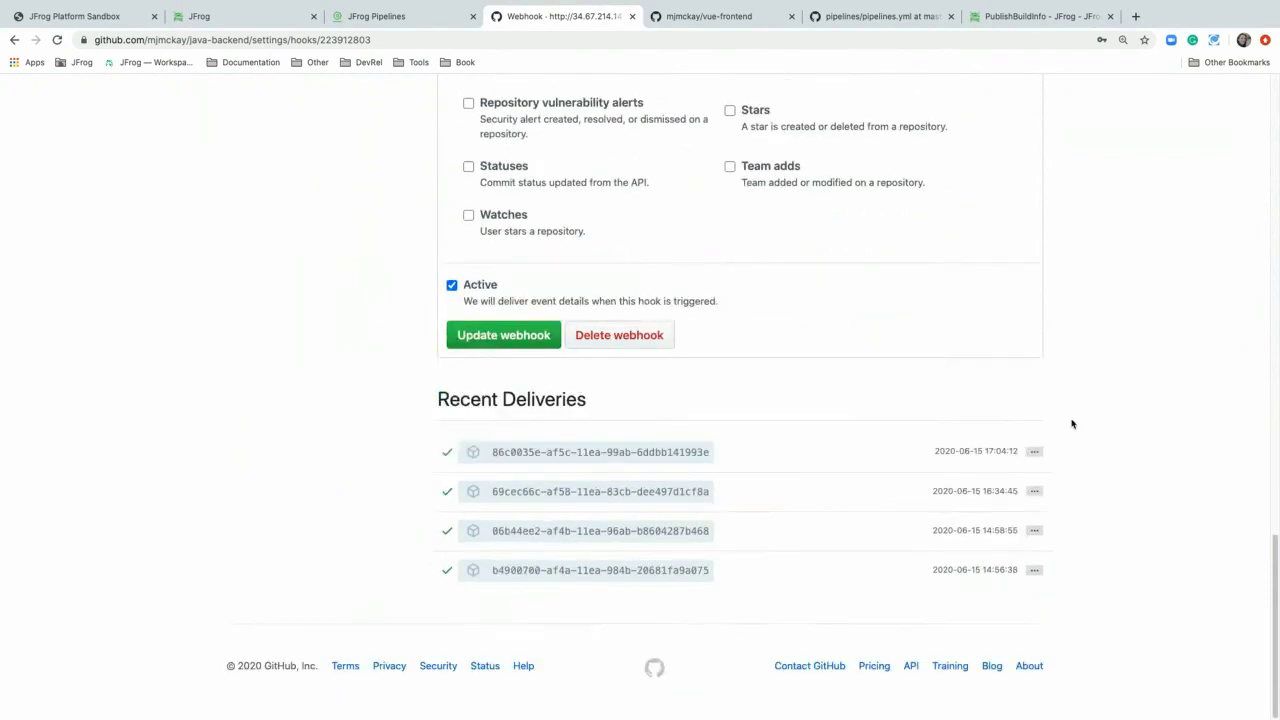
pyautogui.click(1036, 452)
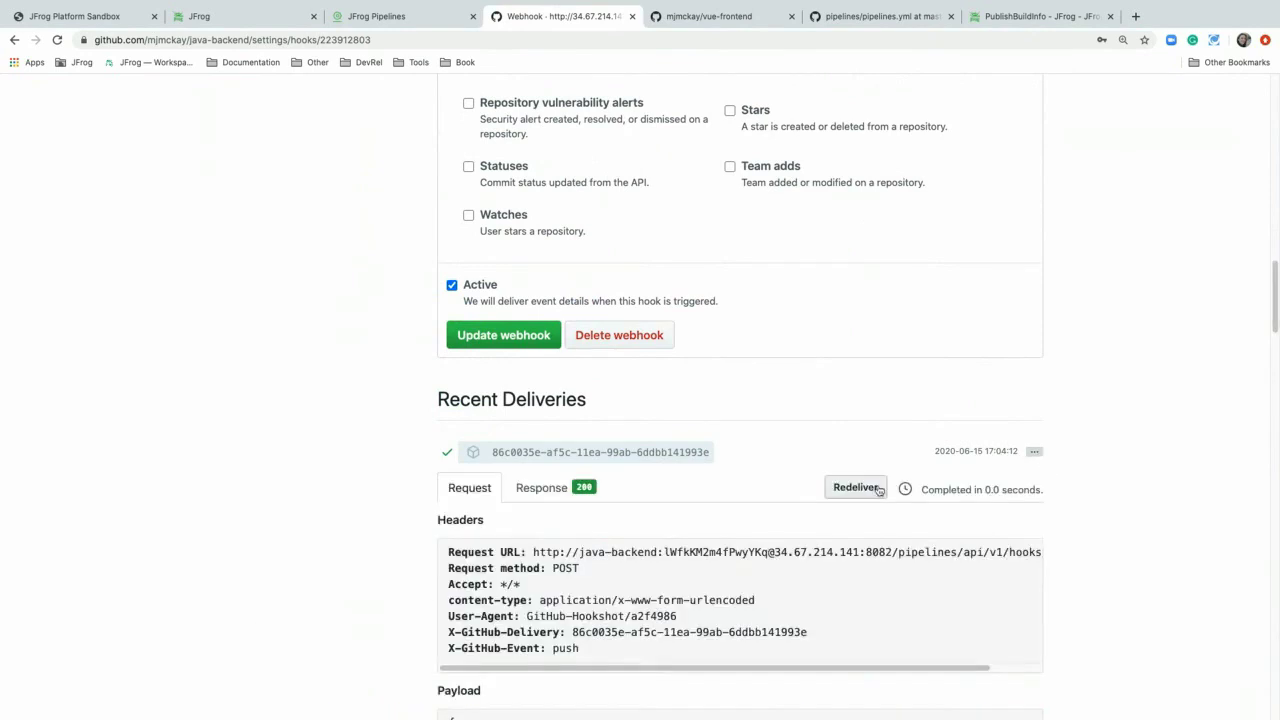
pyautogui.click(855, 488)
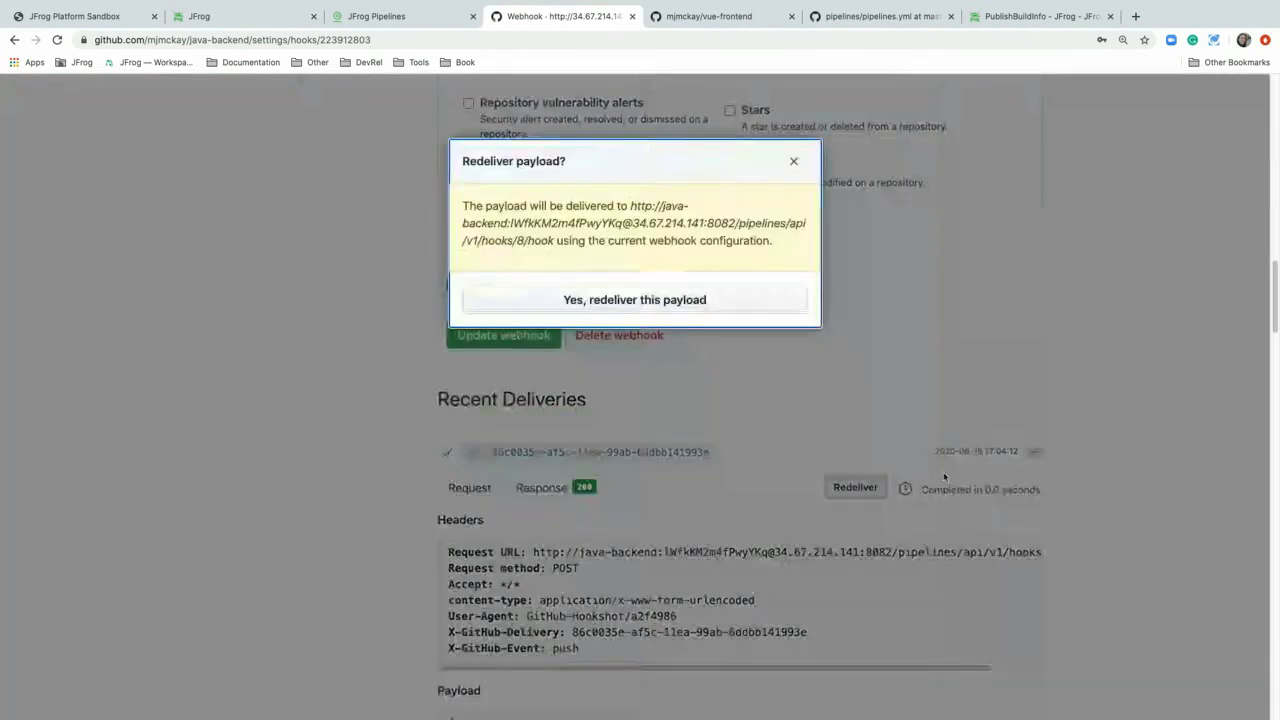
pyautogui.click(624, 300)
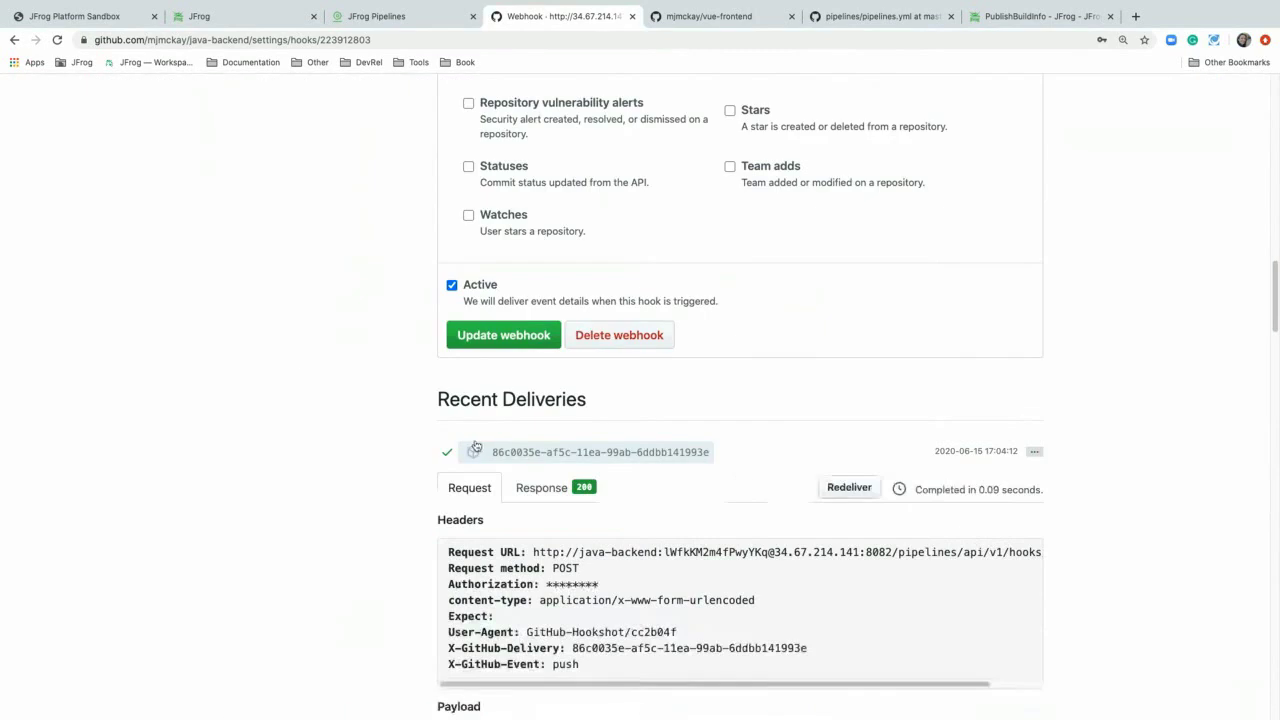
pyautogui.scroll(2, 298, 362)
pyautogui.scroll(3, 298, 362)
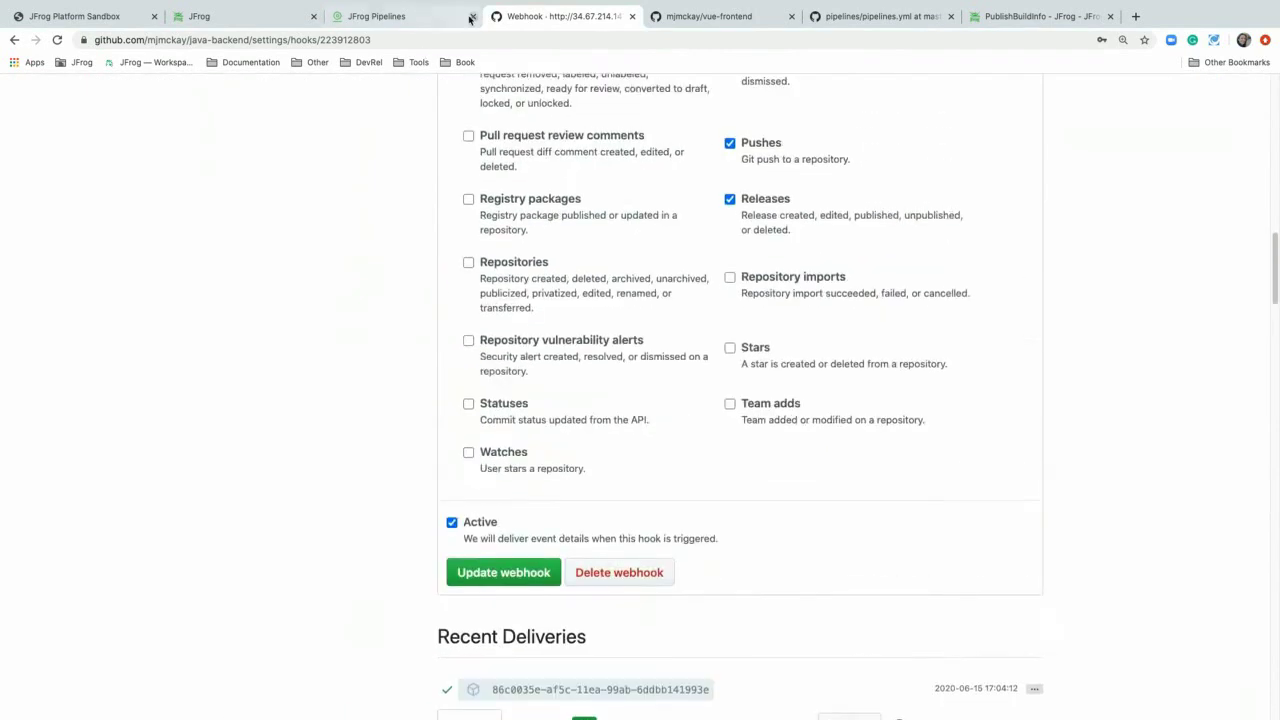
# - Switch to JFrog Pipelines, close the YAML view and enlarge the demo_application pipeline diagram
pyautogui.click(383, 17)
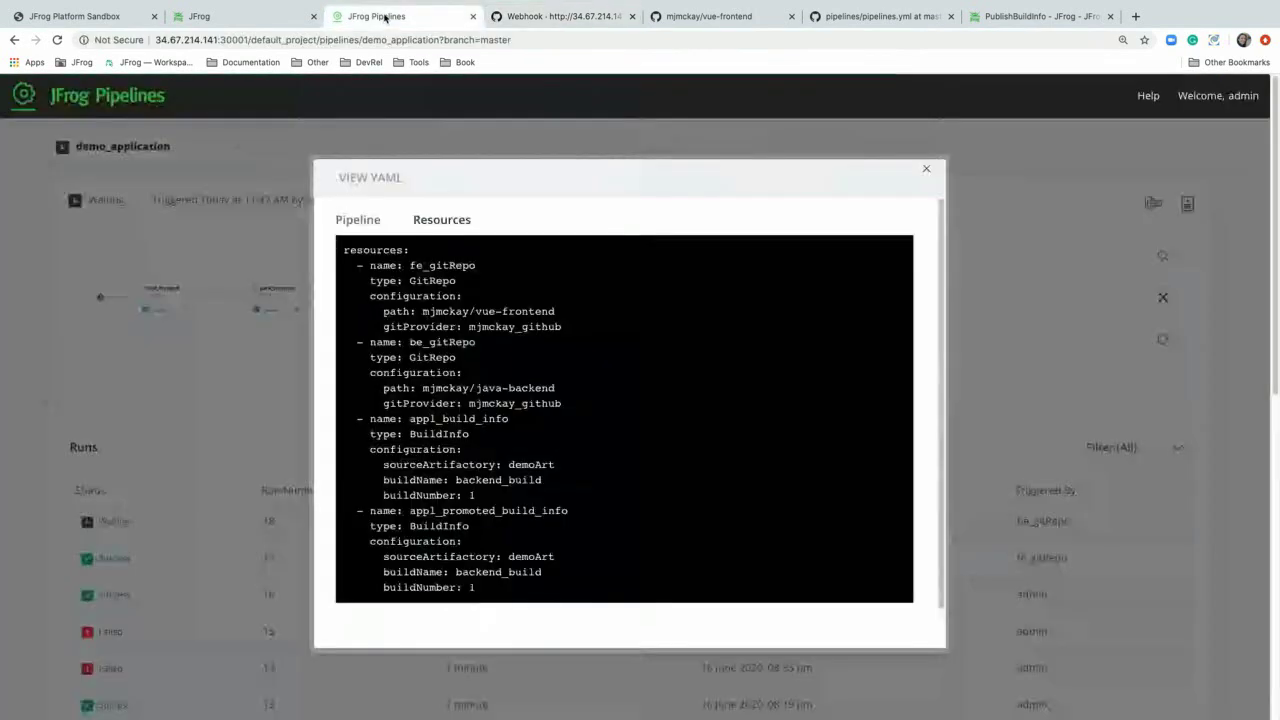
pyautogui.click(926, 169)
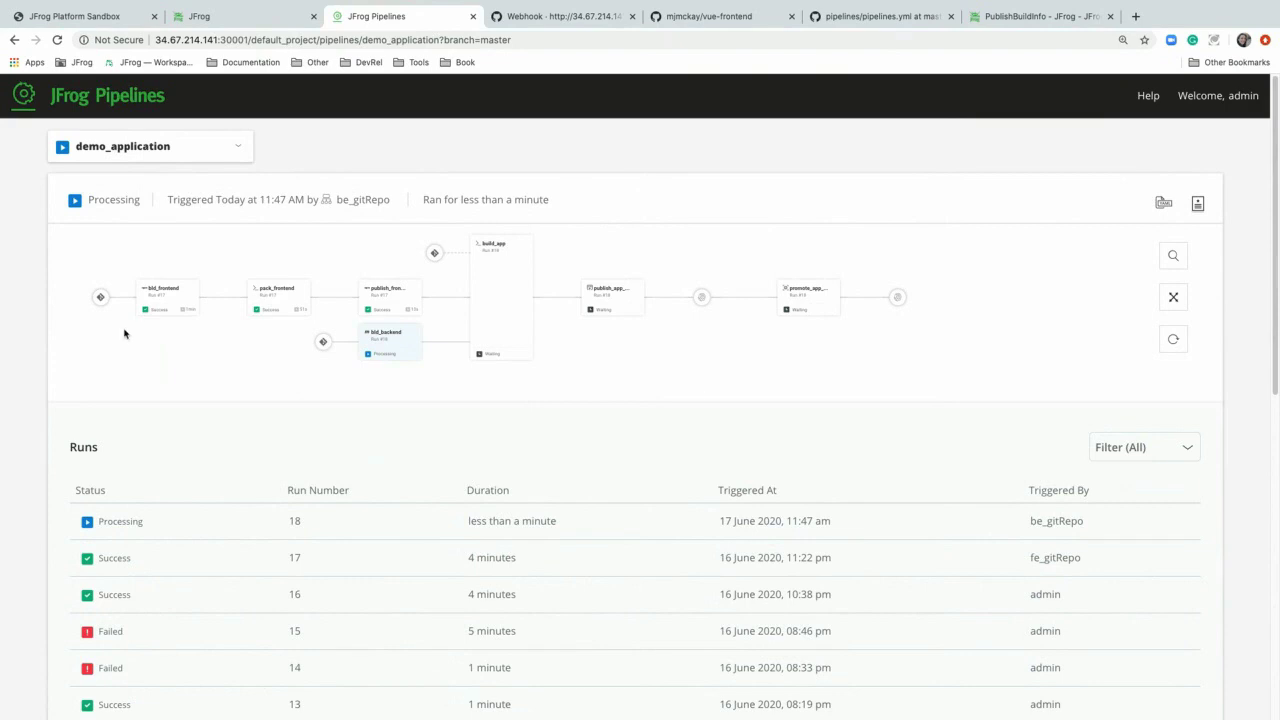
pyautogui.click(1174, 298)
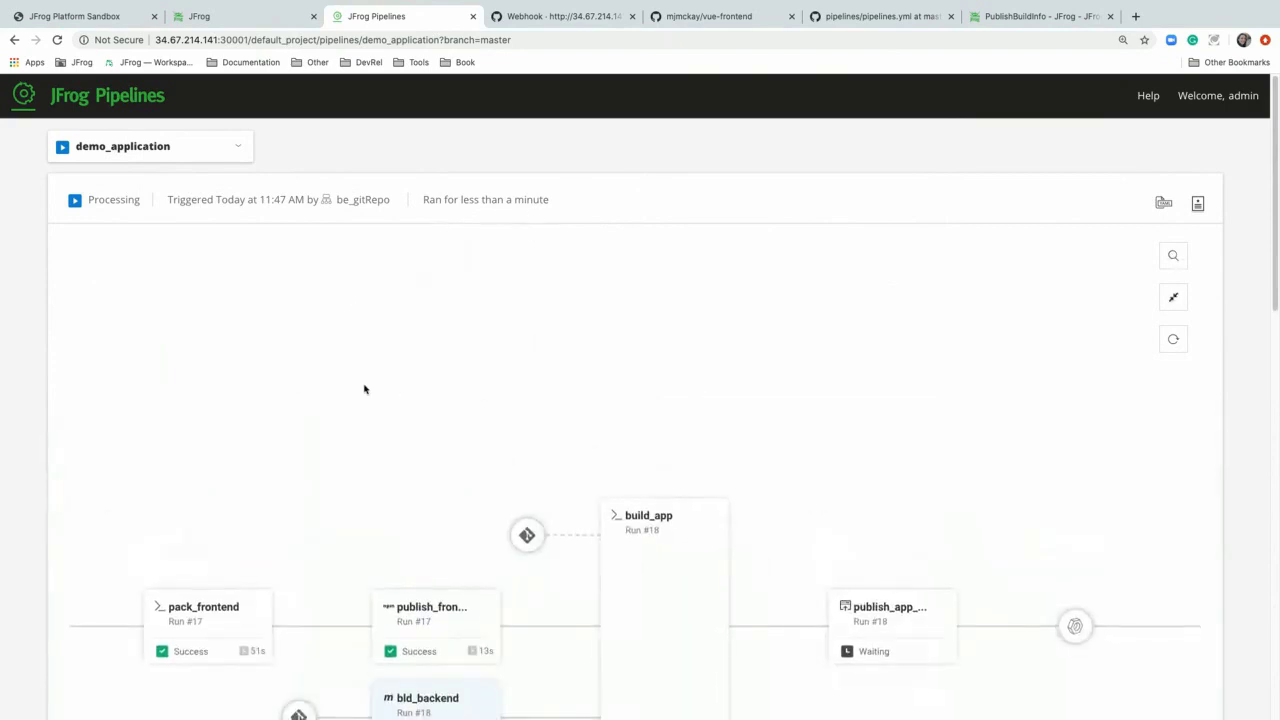
# - Follow run 18 through the diagram from bld_frontend and bld_backend to the promote_app step and its output resource
pyautogui.moveTo(490, 222); pyautogui.dragTo(603, 188)
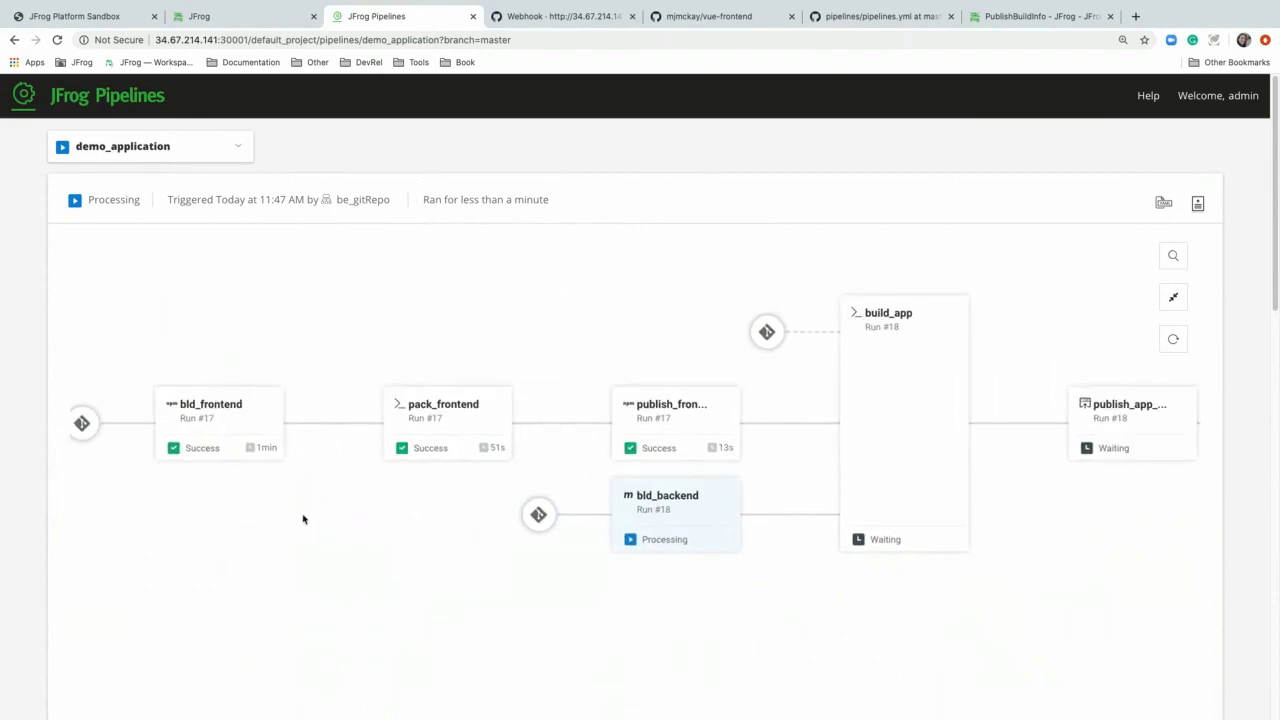
pyautogui.moveTo(234, 354); pyautogui.dragTo(229, 297)
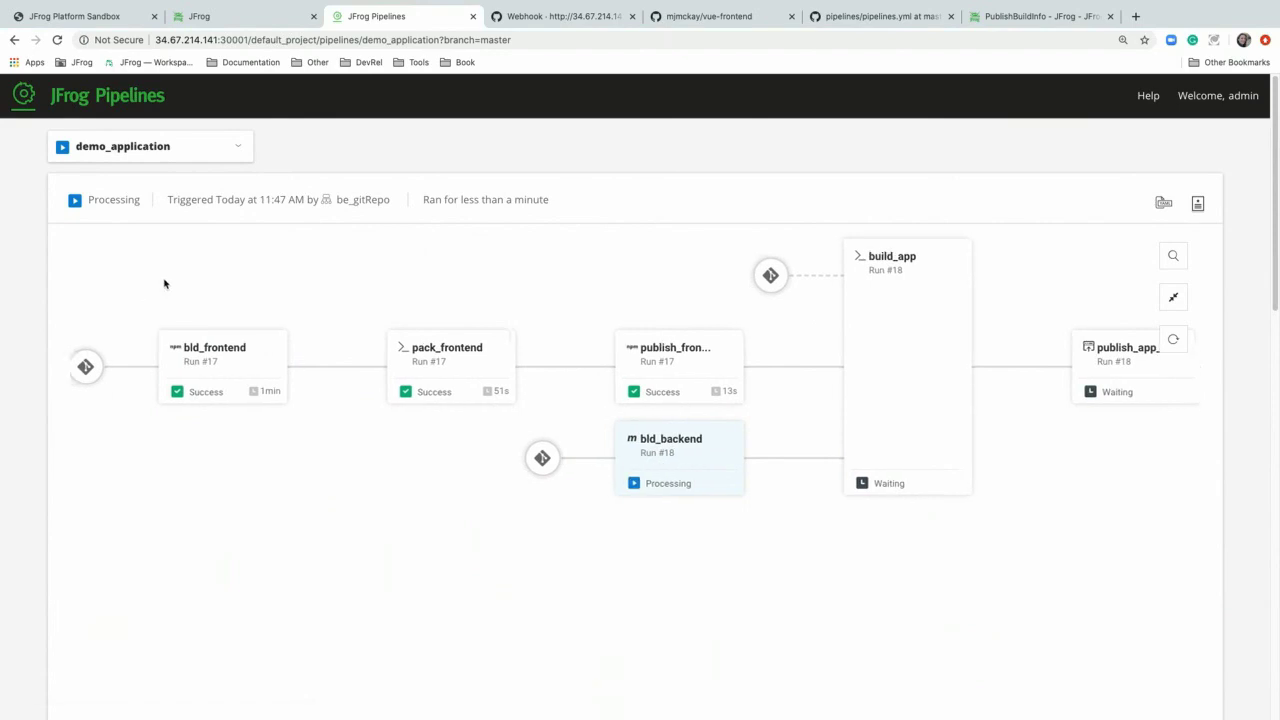
pyautogui.moveTo(163, 283); pyautogui.dragTo(181, 307)
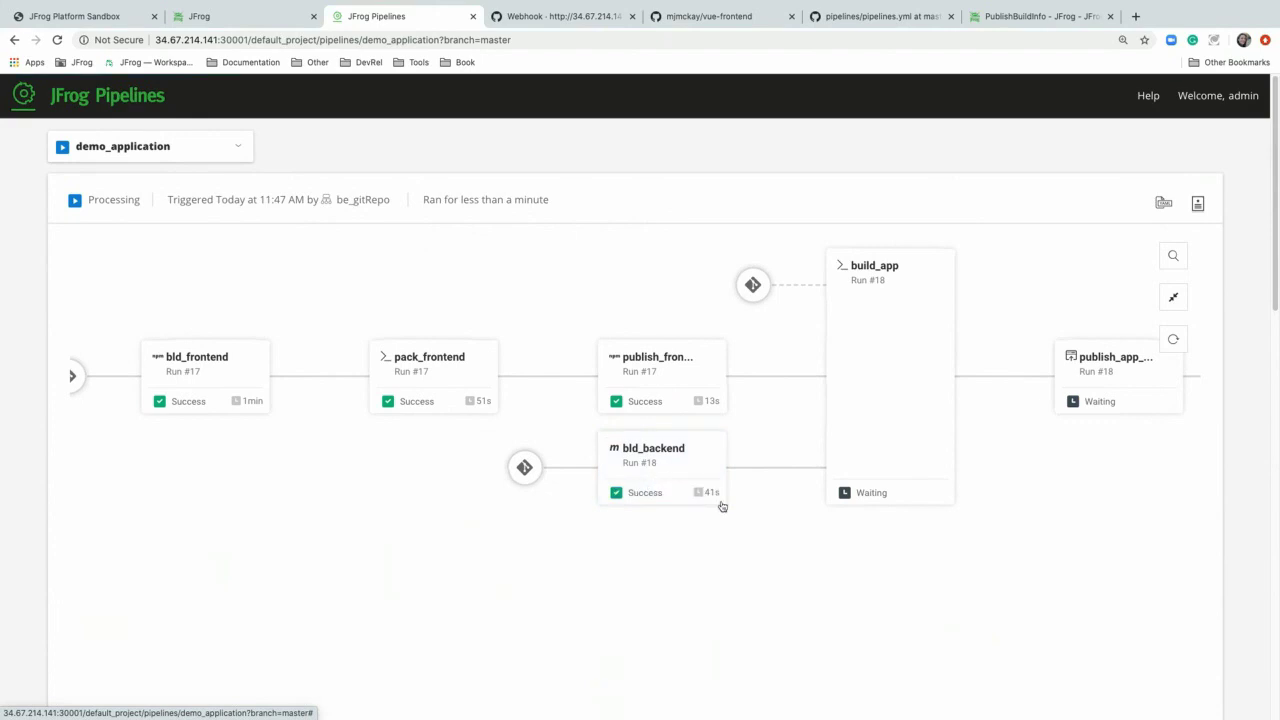
pyautogui.moveTo(757, 548); pyautogui.dragTo(394, 583)
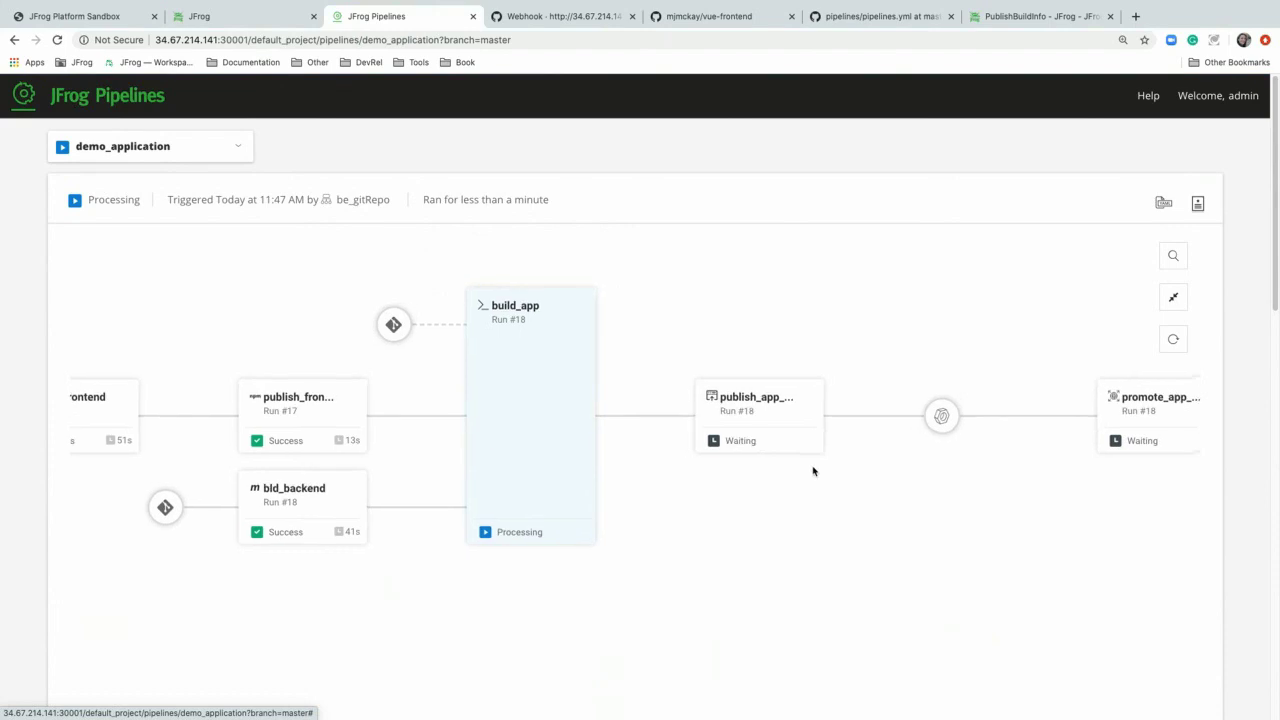
pyautogui.moveTo(814, 471); pyautogui.dragTo(668, 462)
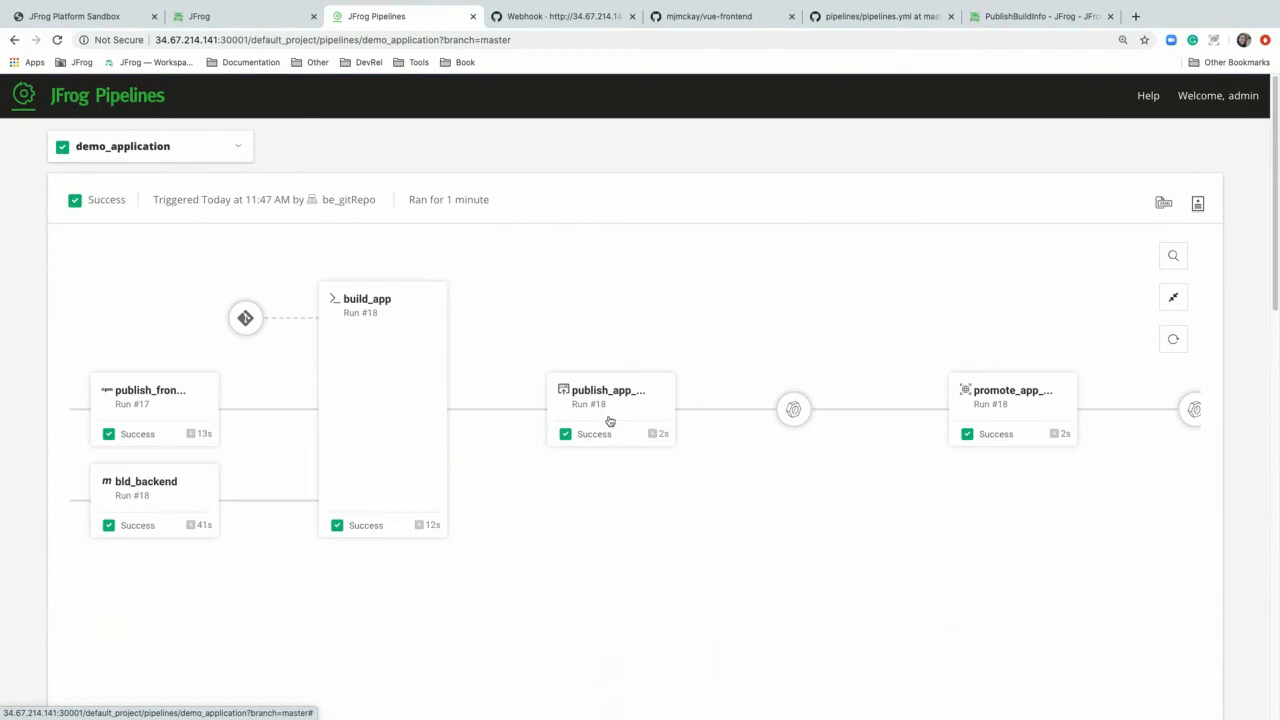
pyautogui.moveTo(900, 477); pyautogui.dragTo(704, 490)
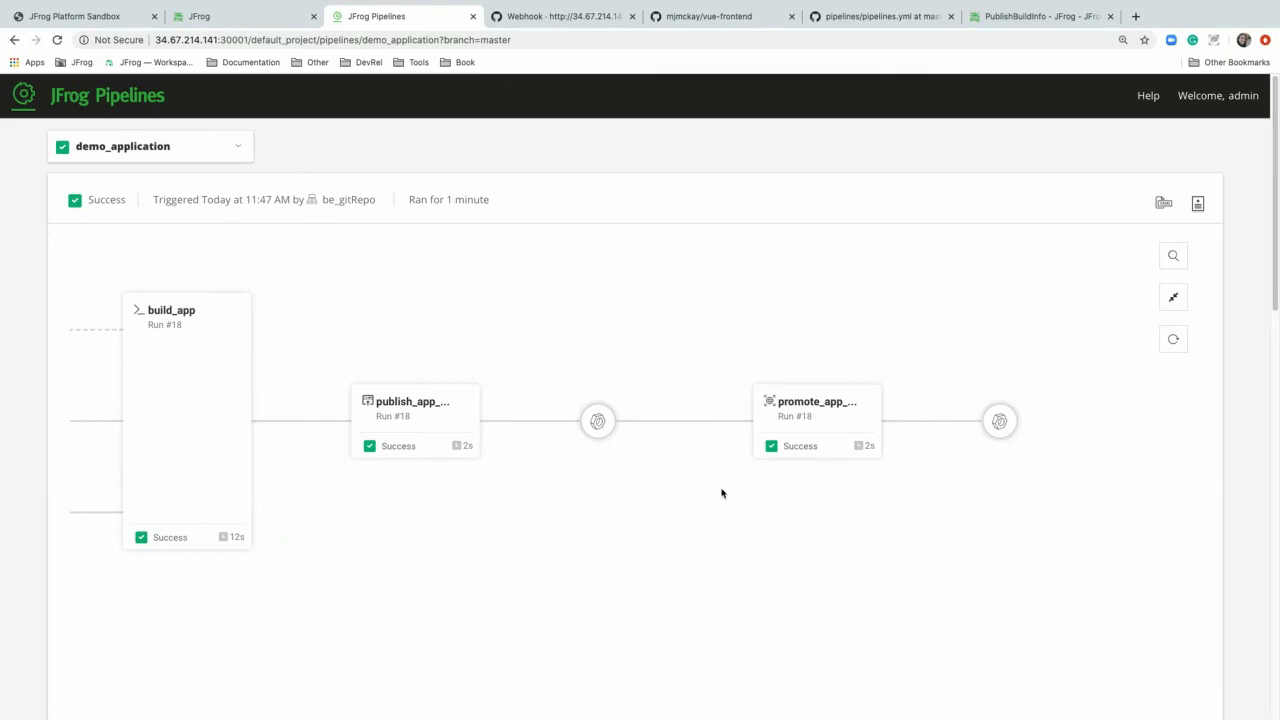
pyautogui.moveTo(406, 314); pyautogui.dragTo(435, 314)
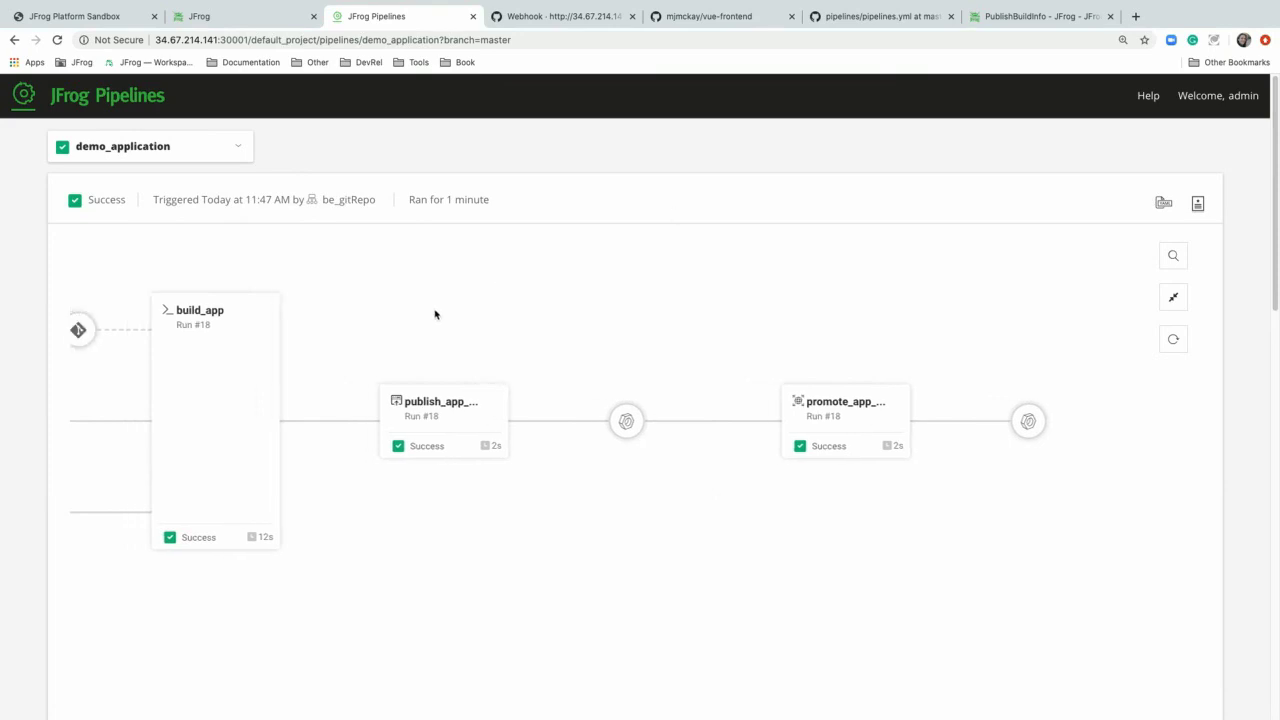
# - Switch to the JFrog Platform and open build 18 of demo_application in the Artifactory builds
pyautogui.click(227, 20)
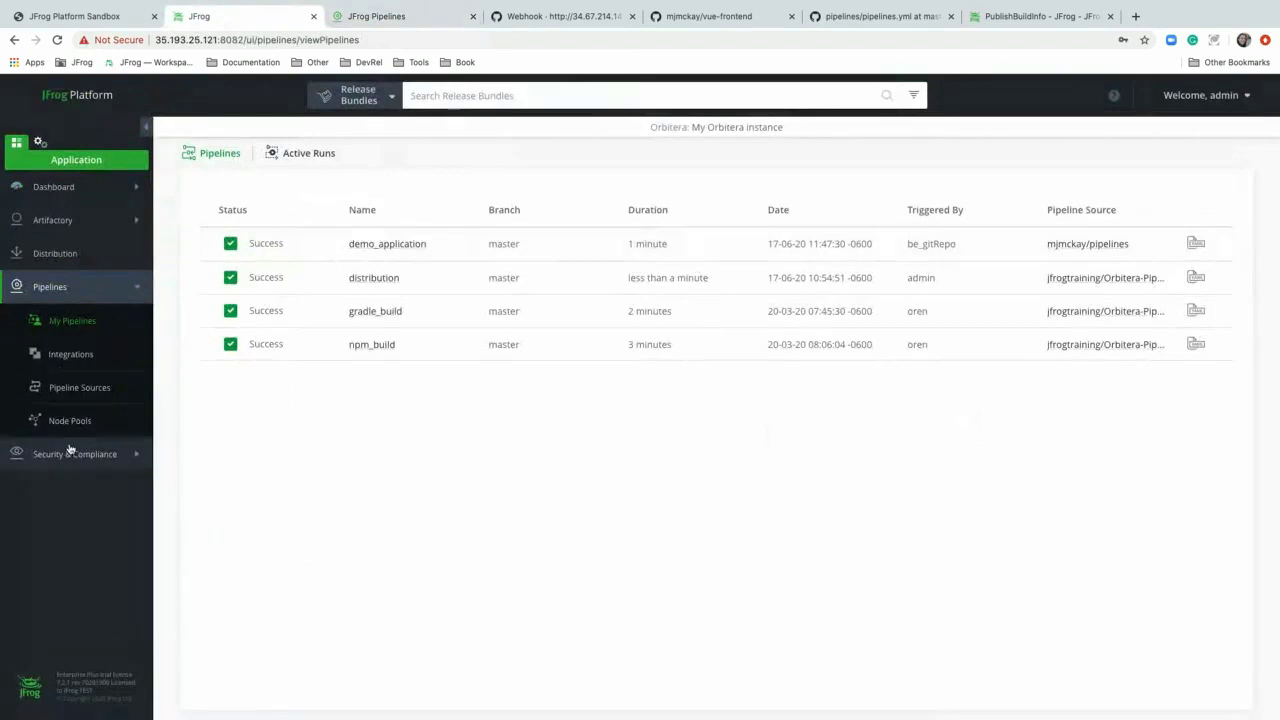
pyautogui.click(58, 220)
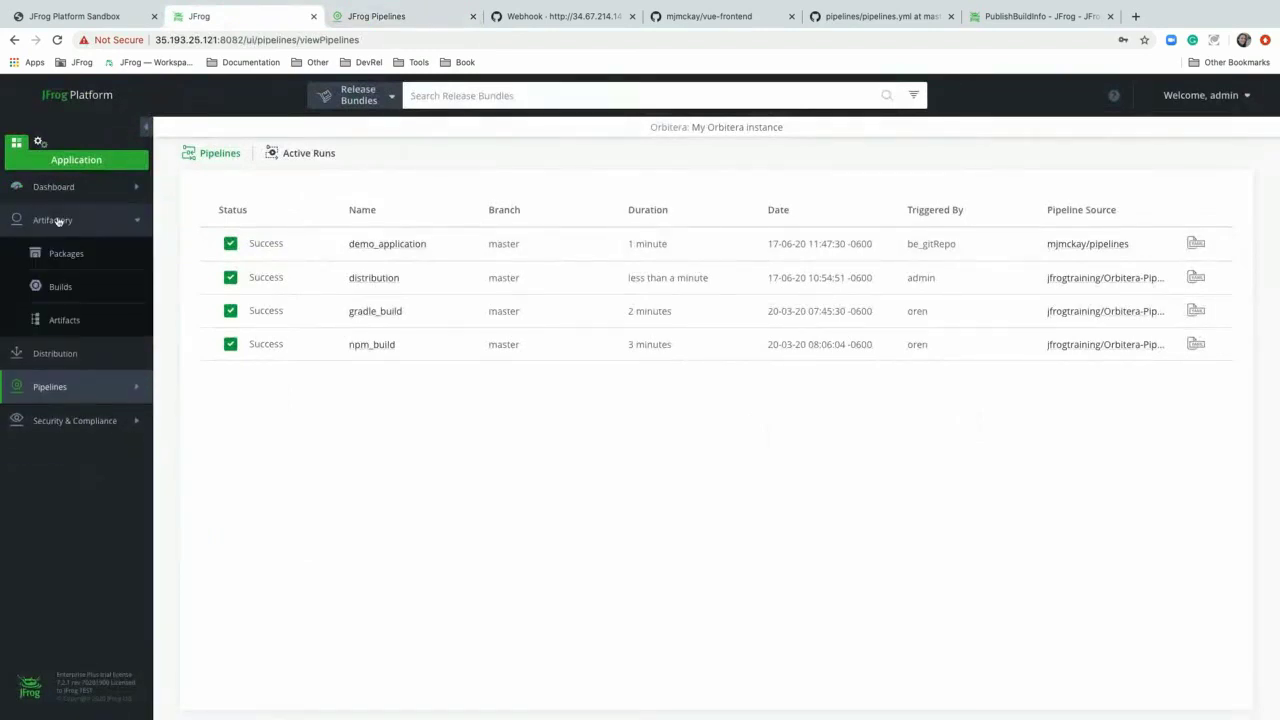
pyautogui.click(61, 288)
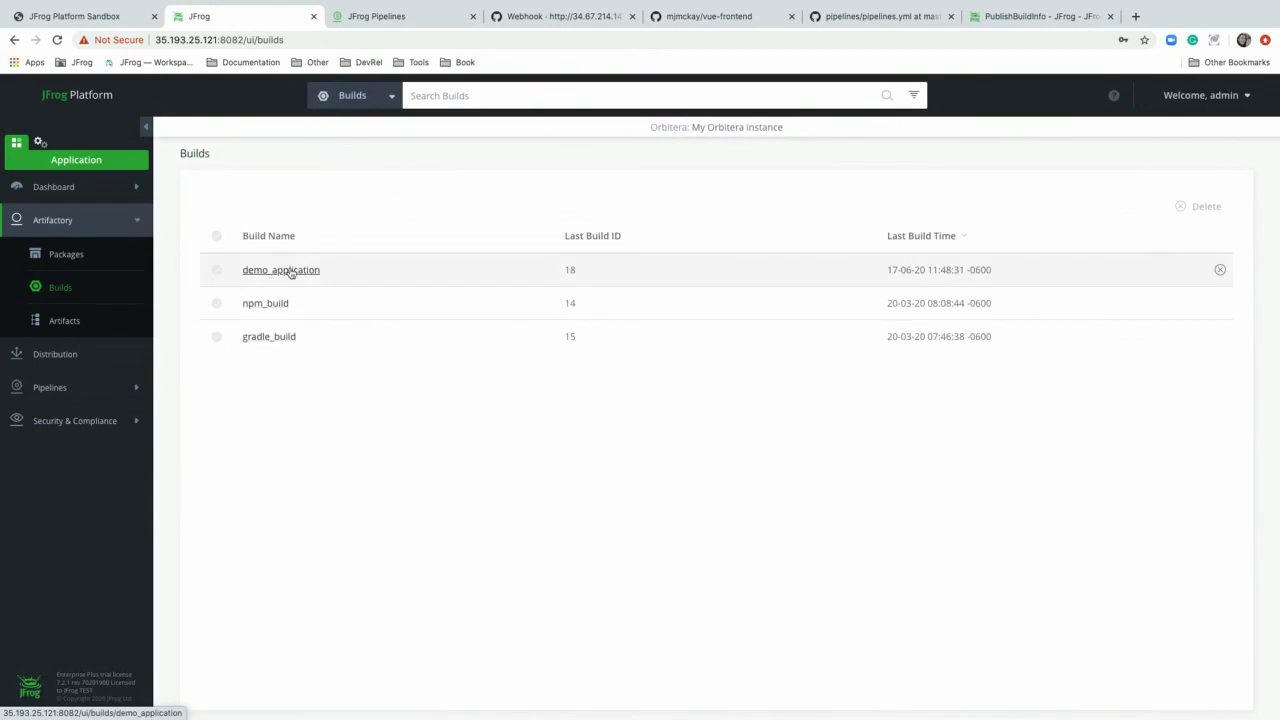
pyautogui.click(290, 271)
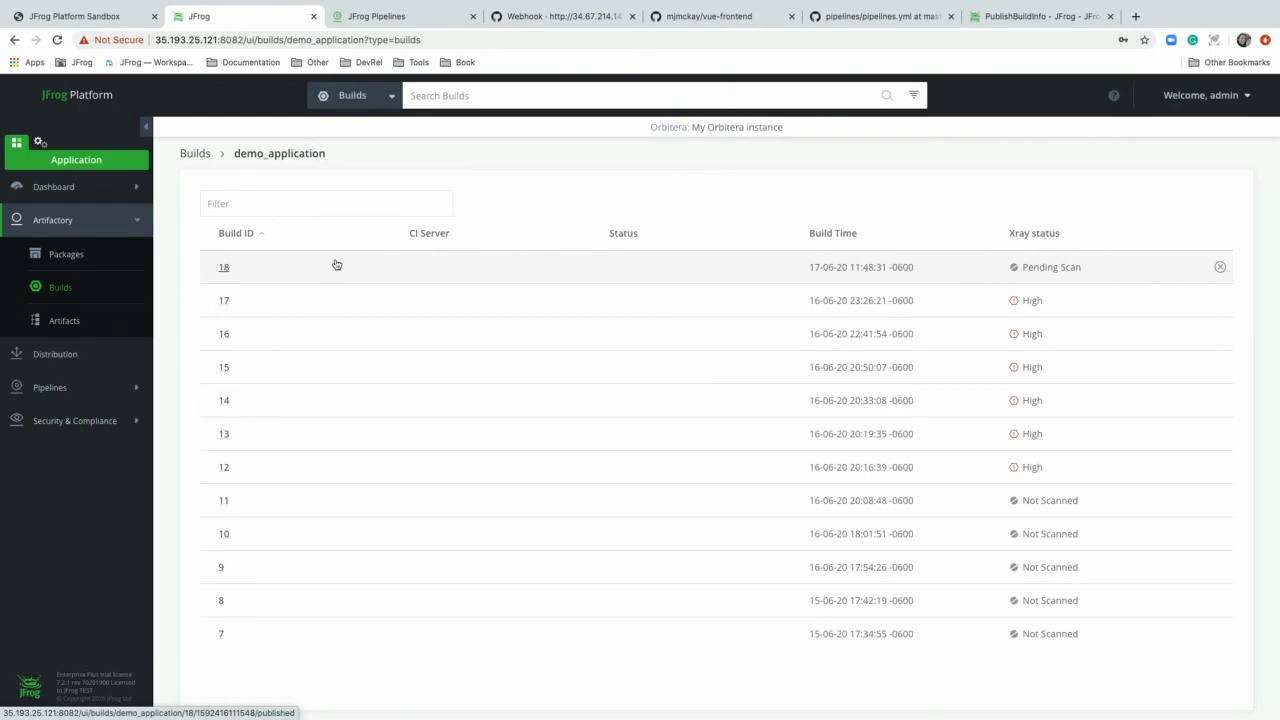
pyautogui.click(223, 267)
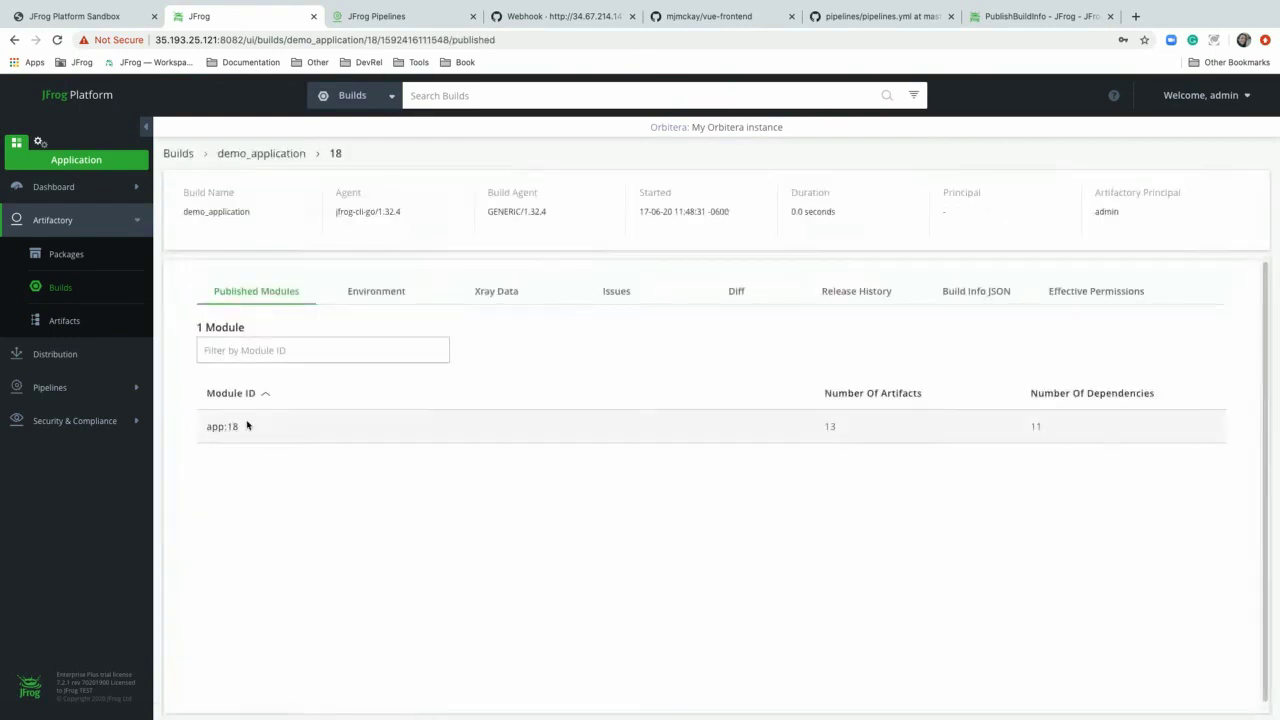
# - Examine the artifacts and their repository paths in the build's published module app:18
pyautogui.click(216, 427)
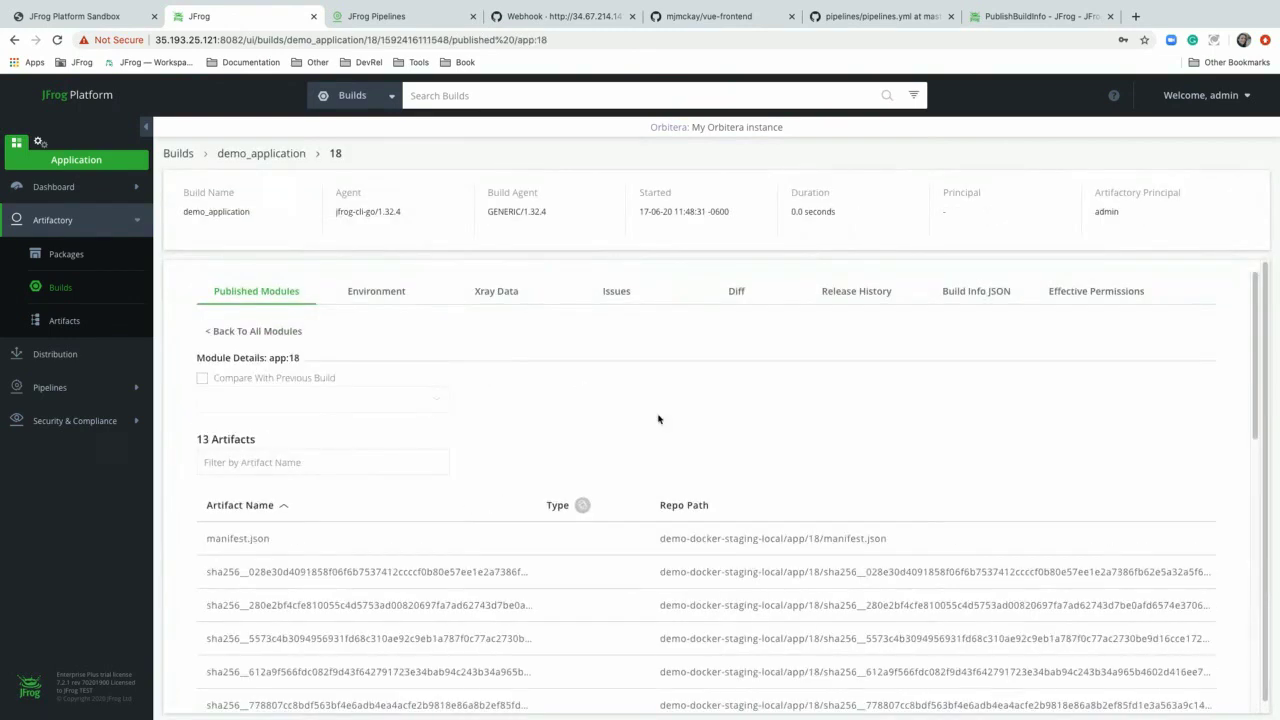
pyautogui.scroll(-1, 500, 486)
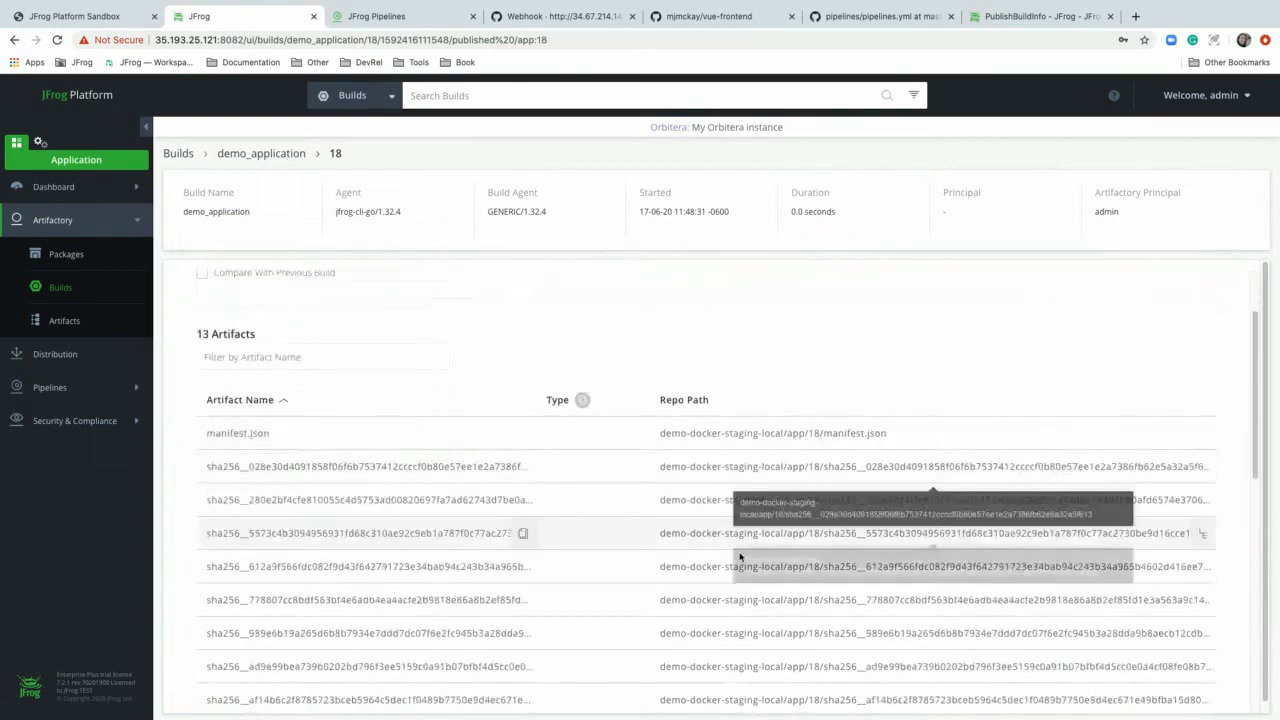
pyautogui.scroll(-1, 668, 591)
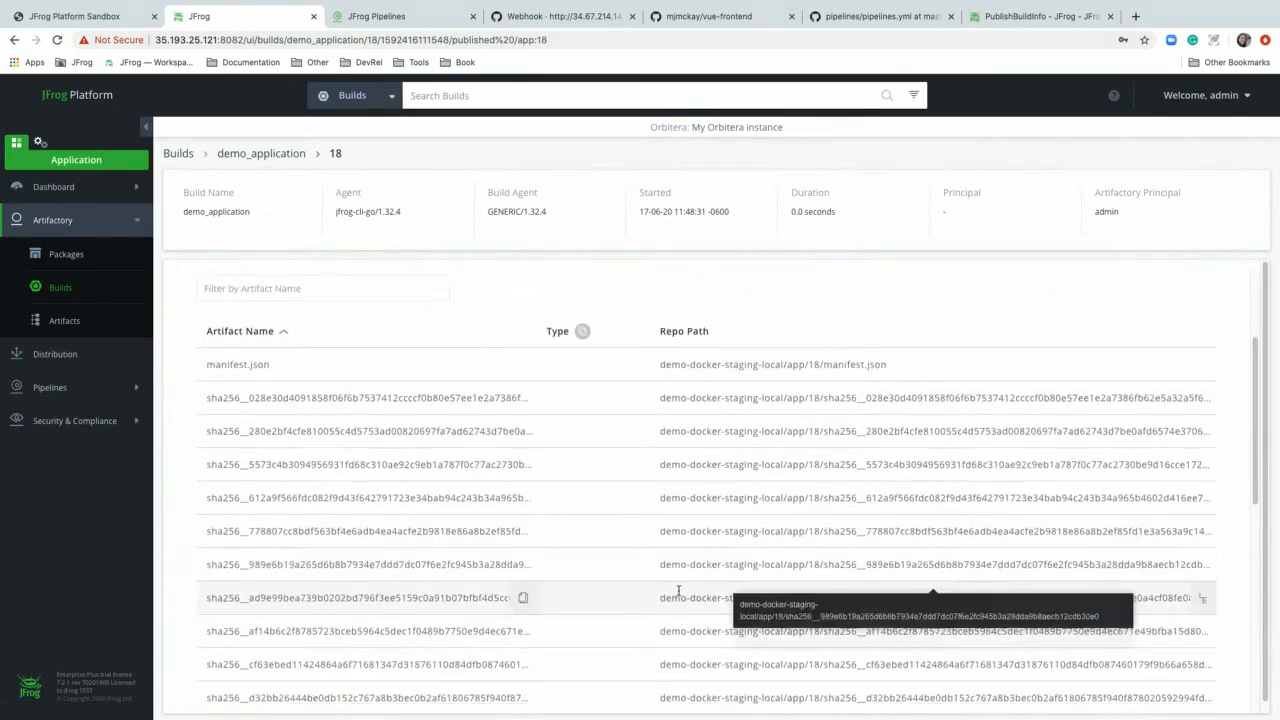
pyautogui.scroll(1, 678, 591)
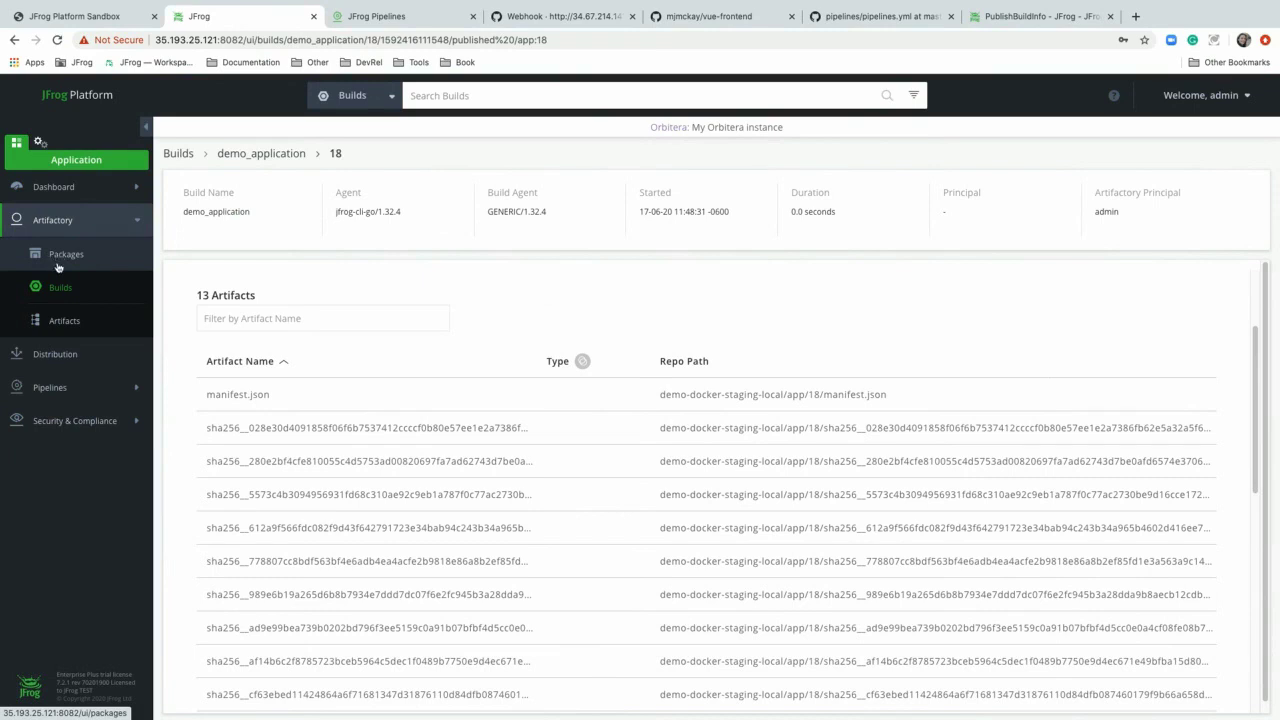
# - Browse the Artifactory artifact repositories and expand the app folder in demo-docker-dev-local to view its image versions
pyautogui.click(66, 322)
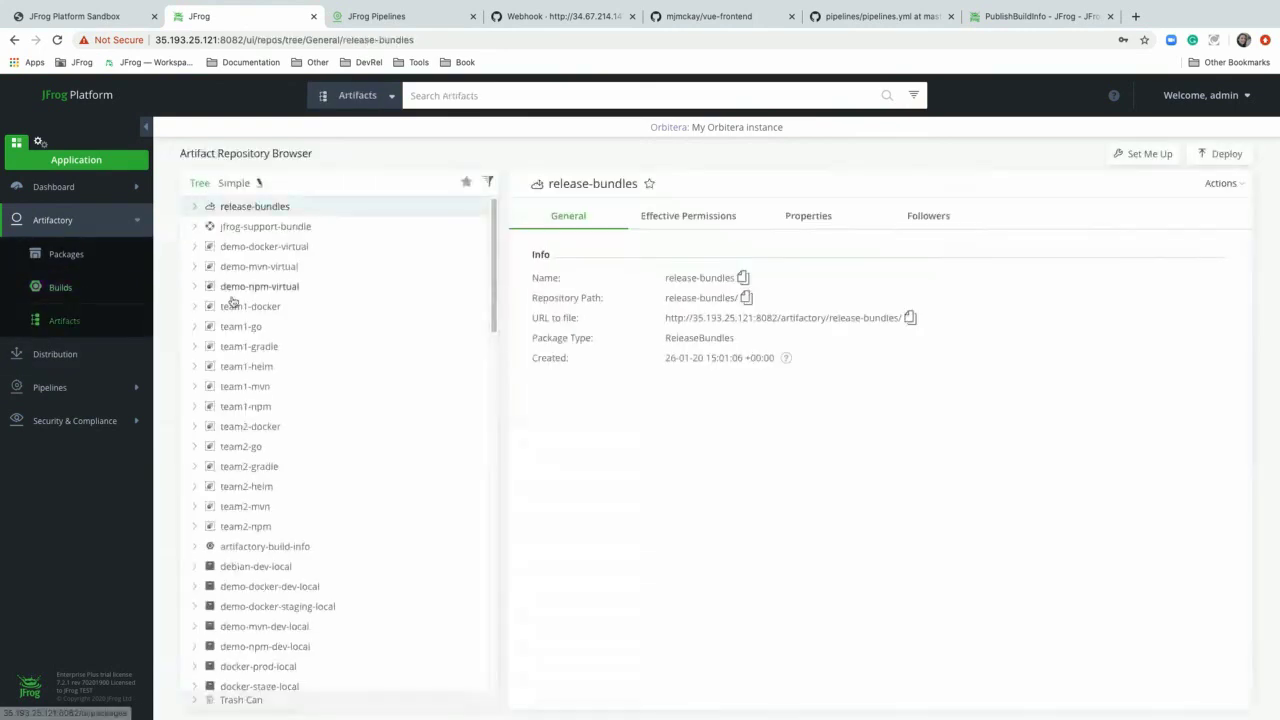
pyautogui.scroll(-3, 233, 397)
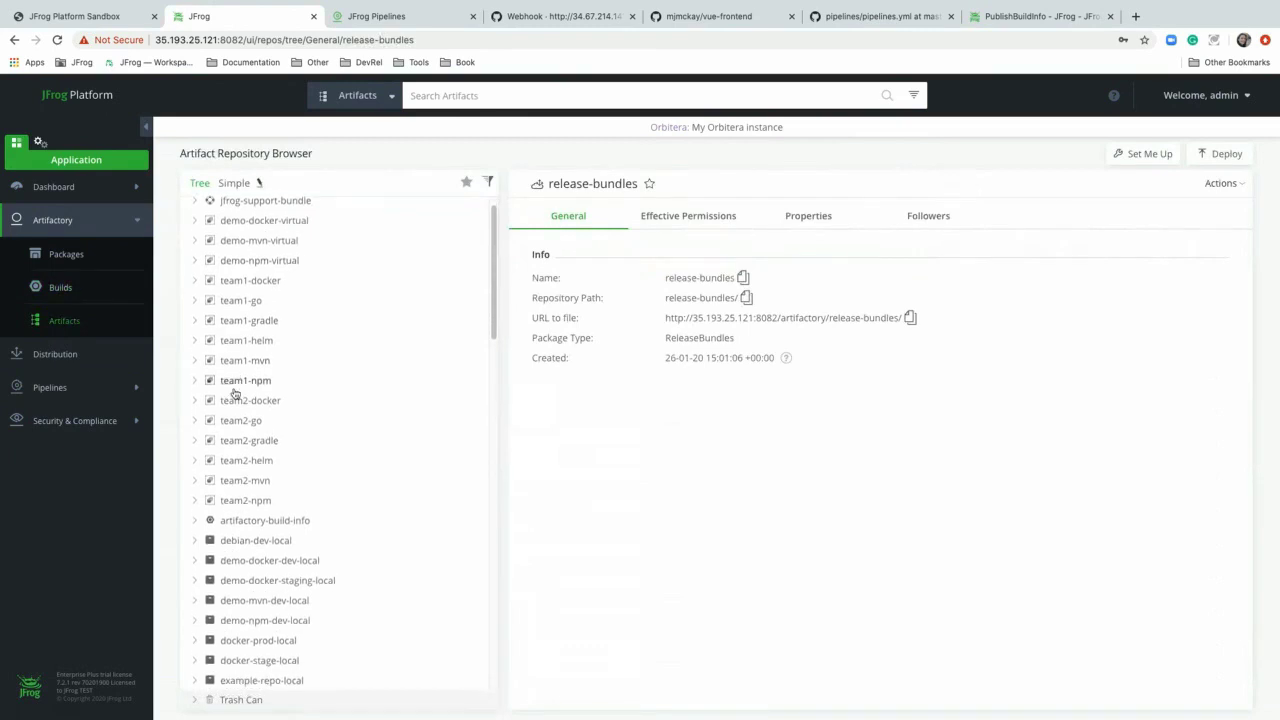
pyautogui.scroll(3, 234, 395)
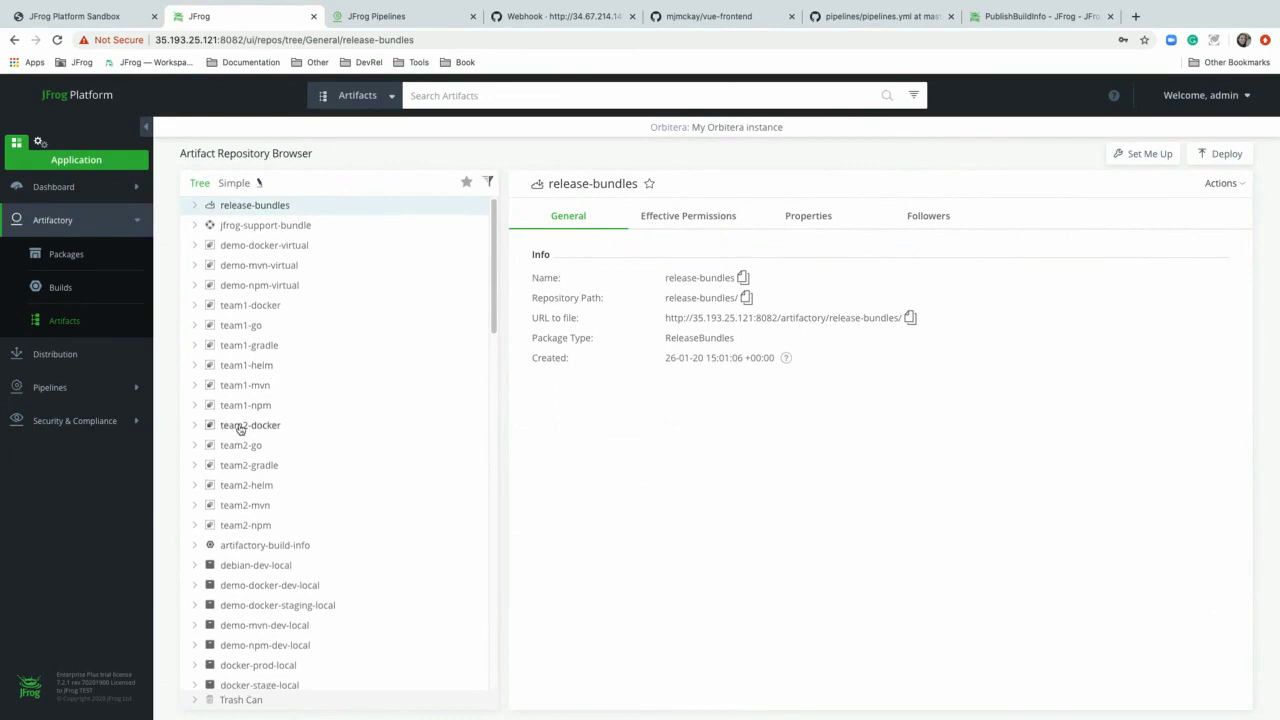
pyautogui.scroll(-1, 238, 428)
pyautogui.scroll(-4, 242, 450)
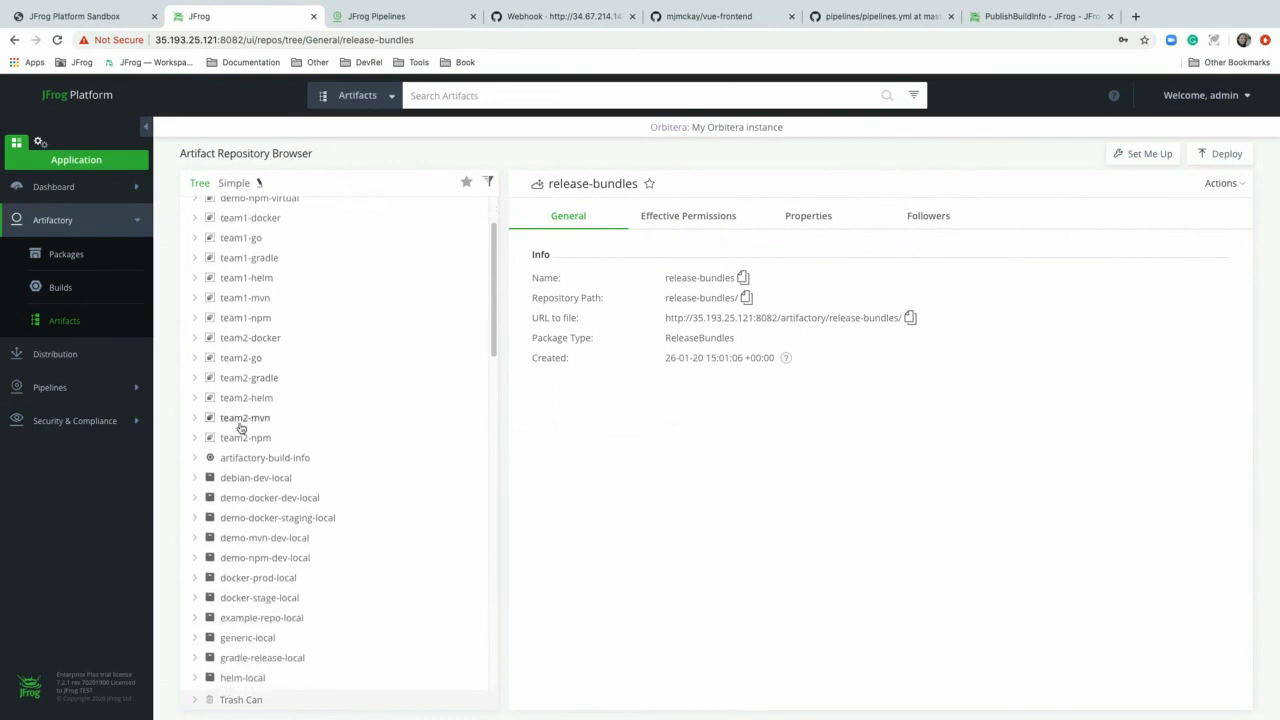
pyautogui.click(194, 483)
pyautogui.scroll(-2, 278, 488)
pyautogui.scroll(-2, 280, 489)
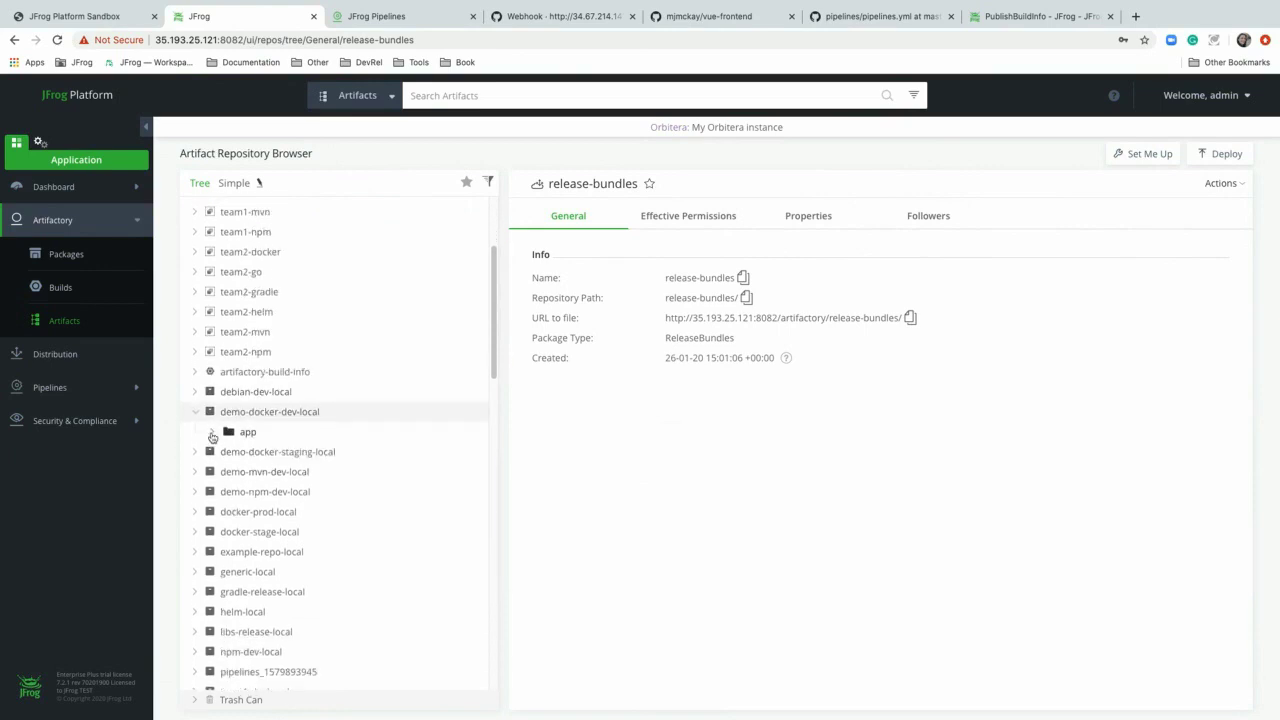
pyautogui.click(212, 432)
pyautogui.scroll(-2, 250, 392)
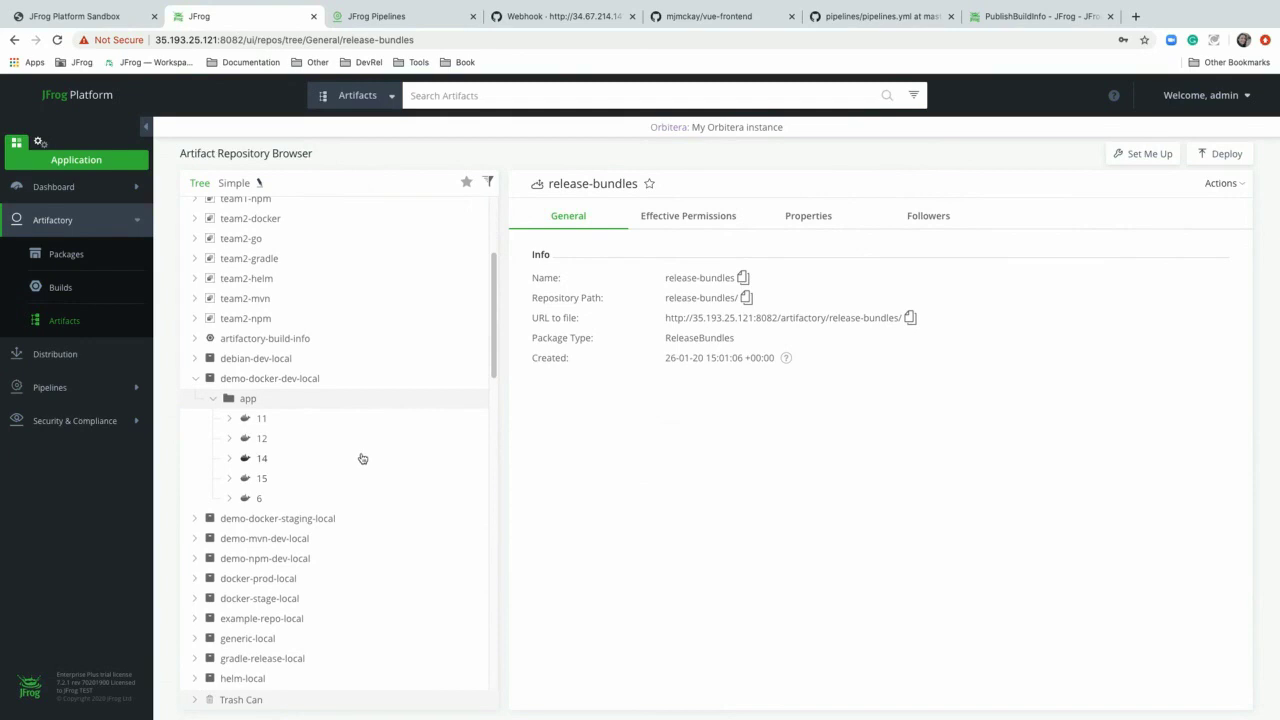
# - Expand the app folder in demo-docker-staging-local to view the image versions stored there
pyautogui.click(198, 517)
pyautogui.scroll(-2, 349, 540)
pyautogui.click(213, 509)
pyautogui.scroll(-3, 337, 553)
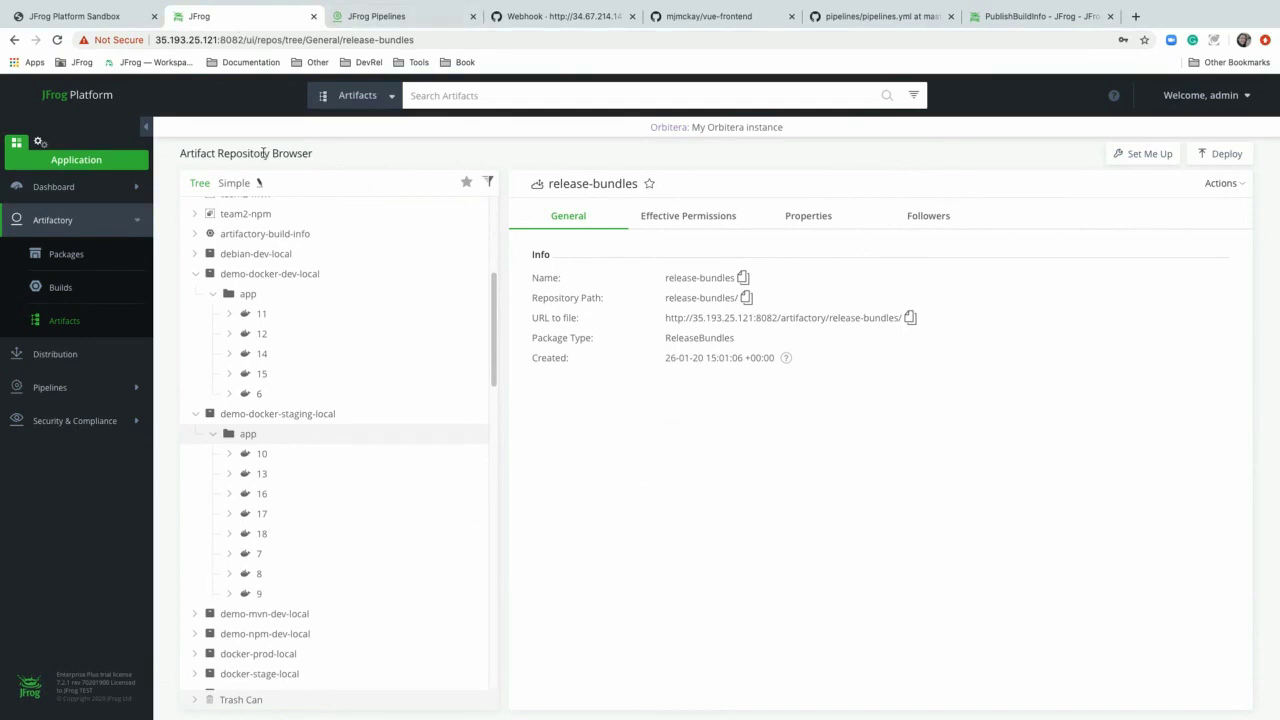
# - Return to JFrog Pipelines and view the demo_application diagram around the publish_app and promote_app steps
pyautogui.hotkey('ctrl', 'Tab')
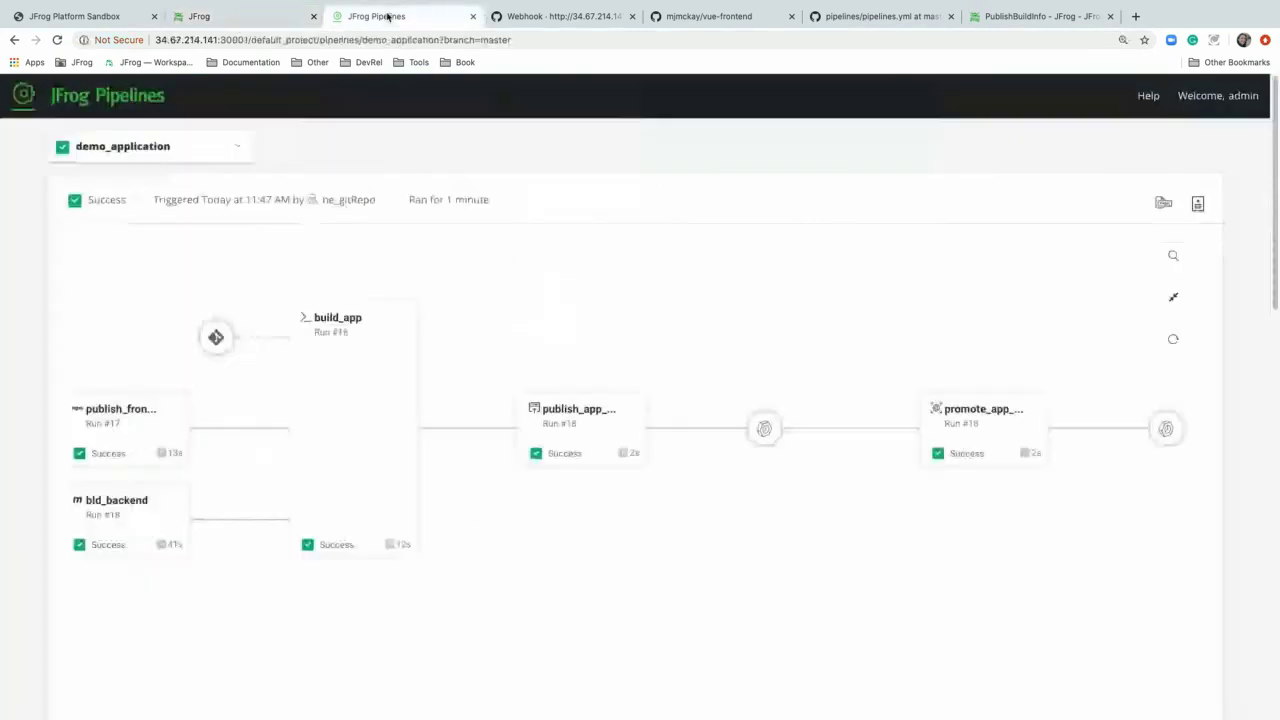
pyautogui.scroll(-5, 720, 440)
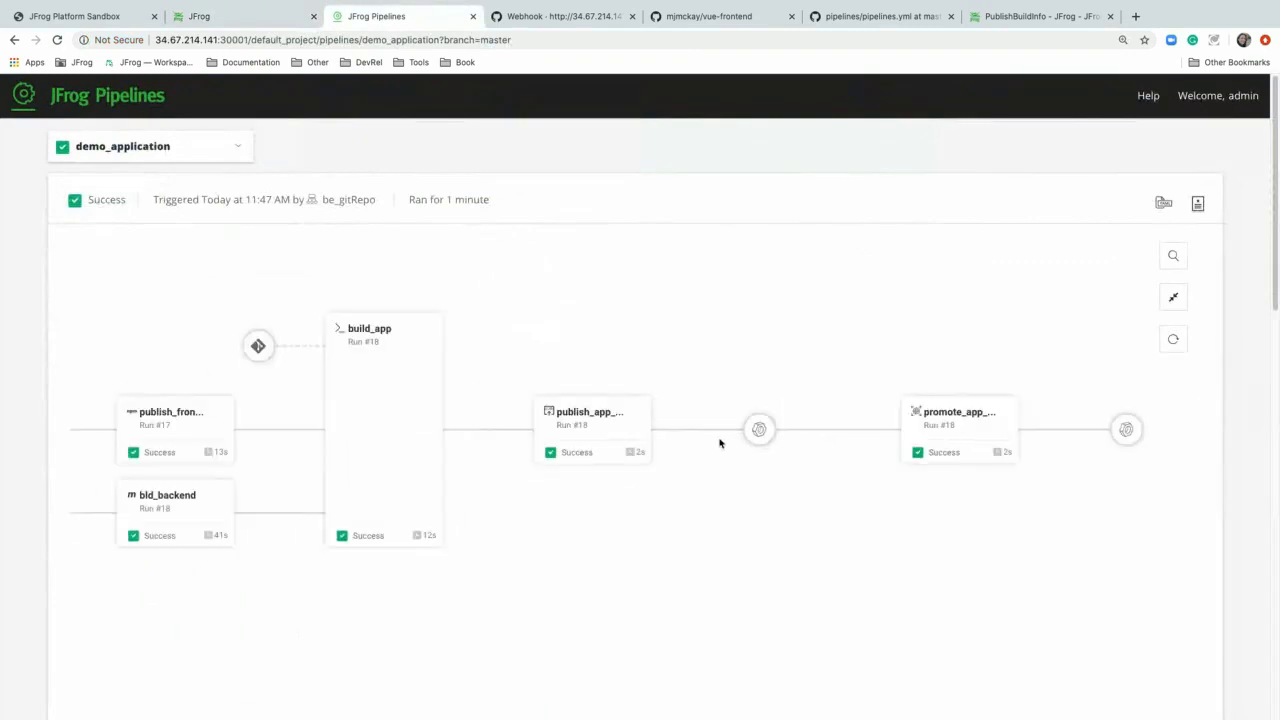